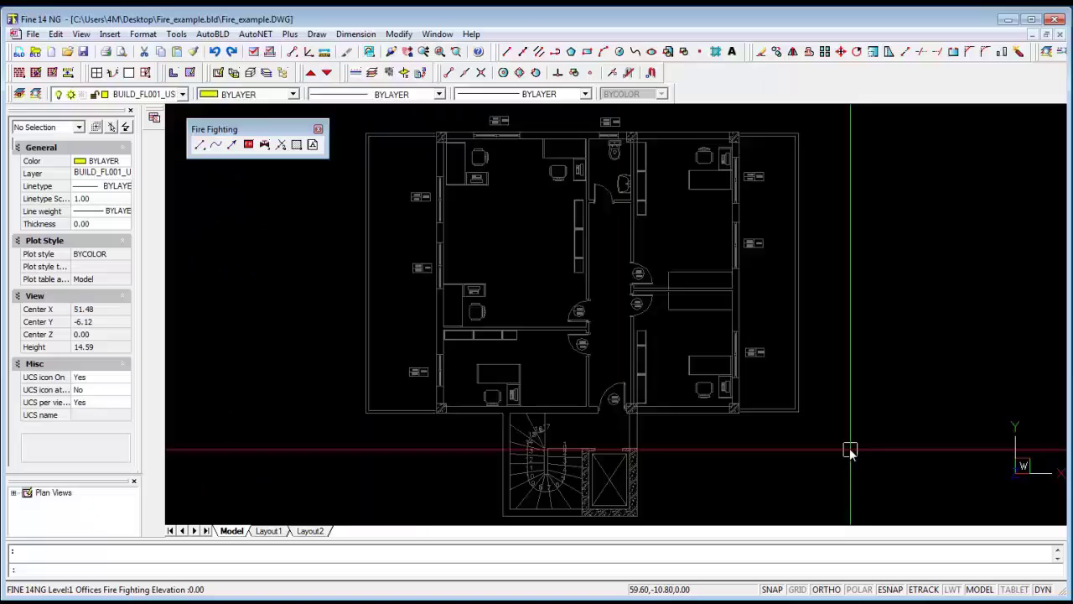
# Zoom Window around the upper-left offices of the Level 1 floor plan.
pyautogui.click(440, 52)
pyautogui.click(440, 52)
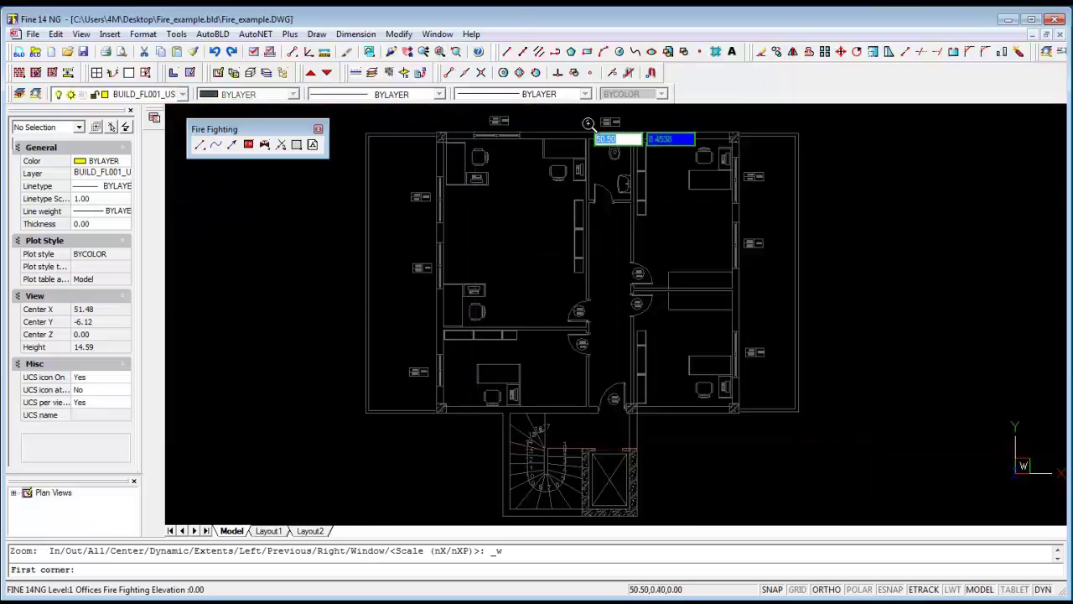
pyautogui.click(595, 124)
pyautogui.click(420, 345)
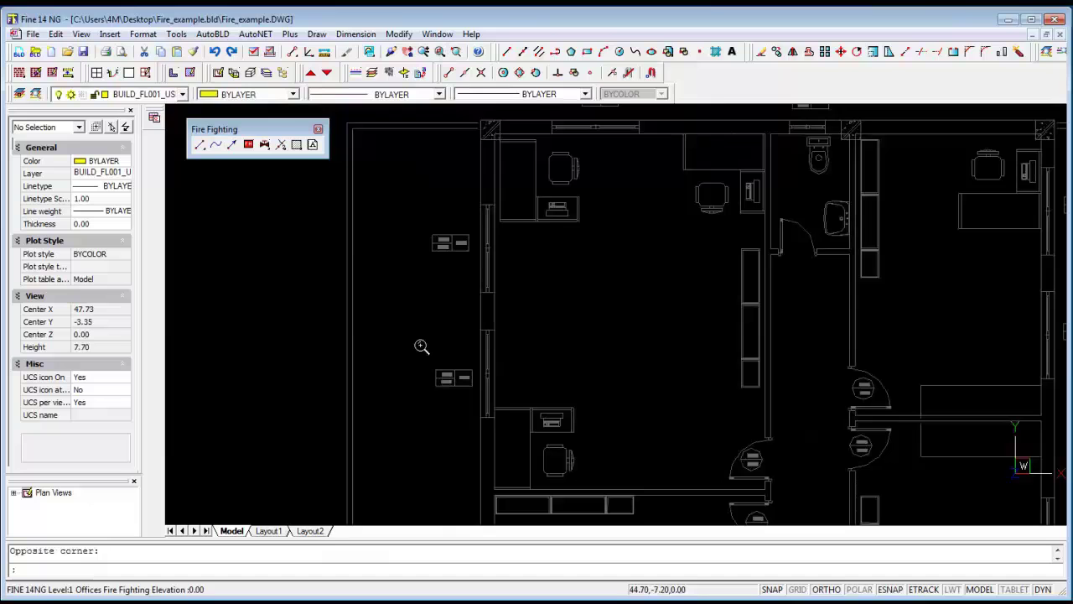
# Define fire fighting space 1 from the upper-left office's four corners (32.18 m², LH, 5.00 mm/min).
pyautogui.click(256, 35)
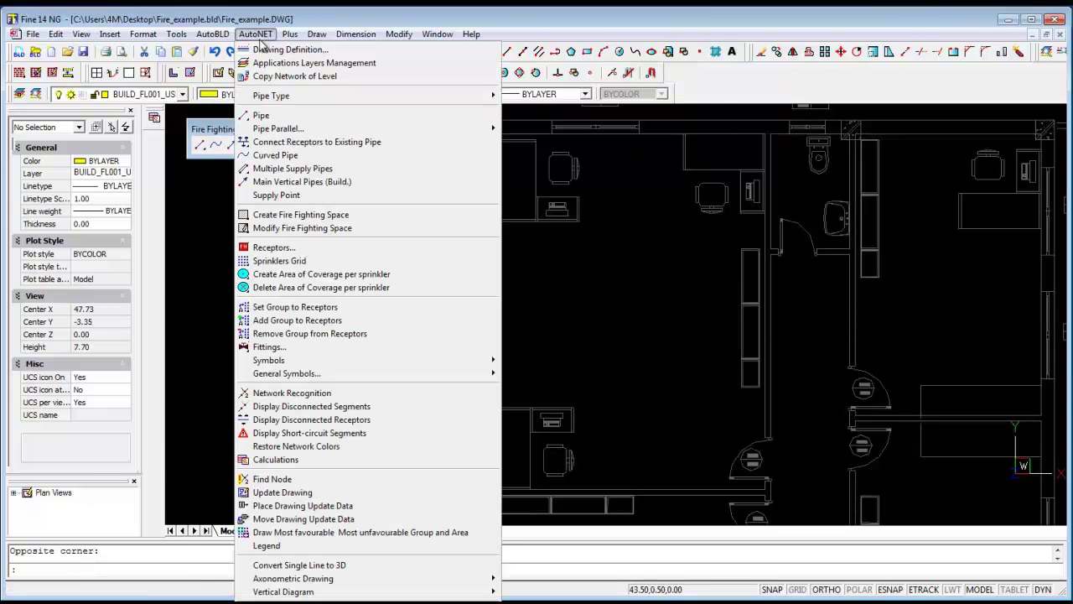
pyautogui.click(254, 216)
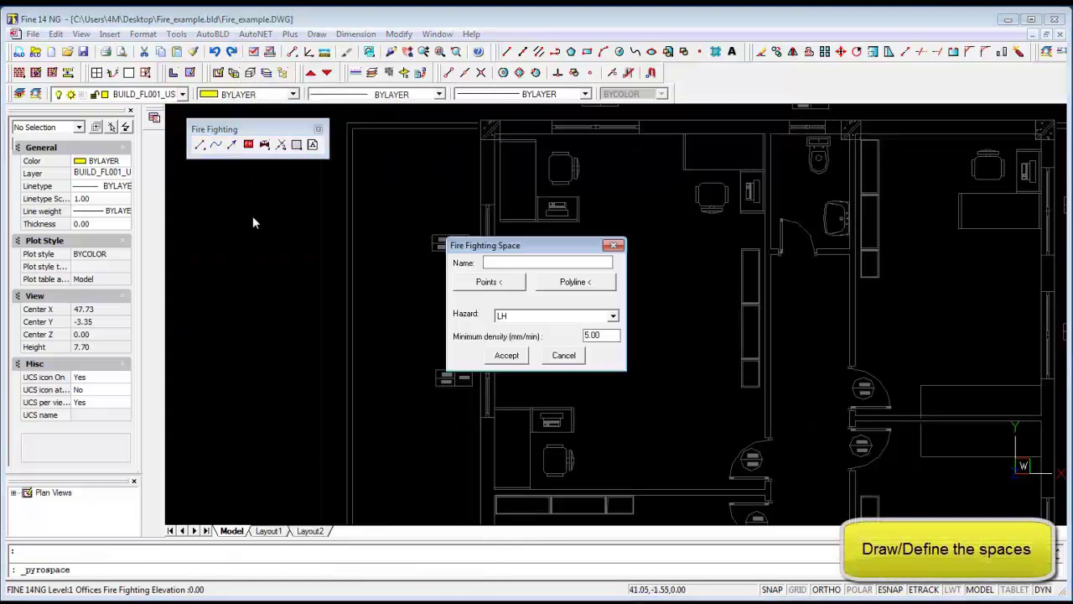
pyautogui.click(517, 284)
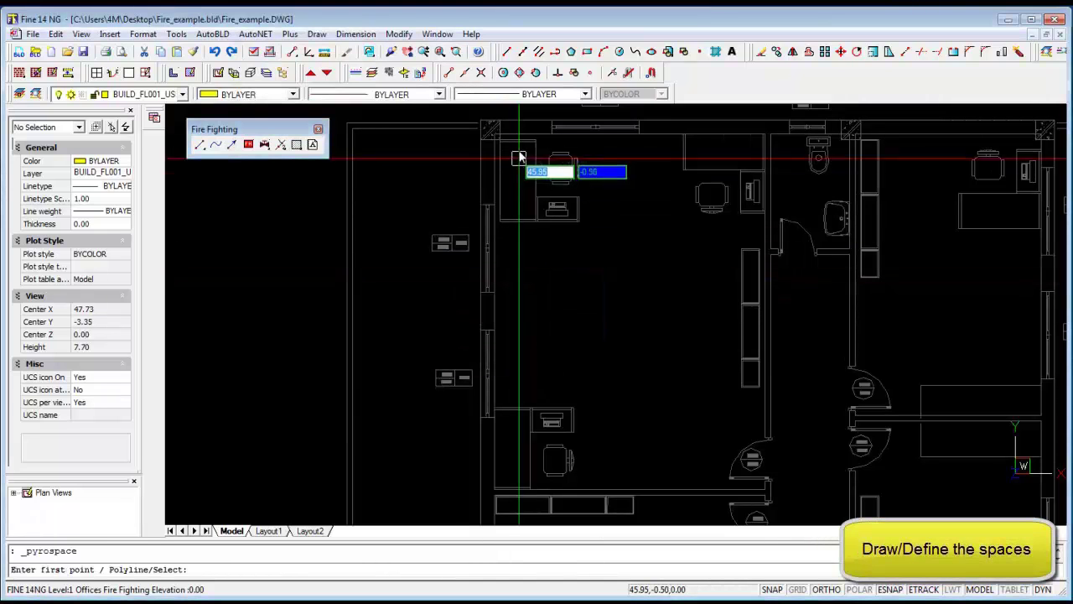
pyautogui.click(564, 150)
pyautogui.click(764, 134)
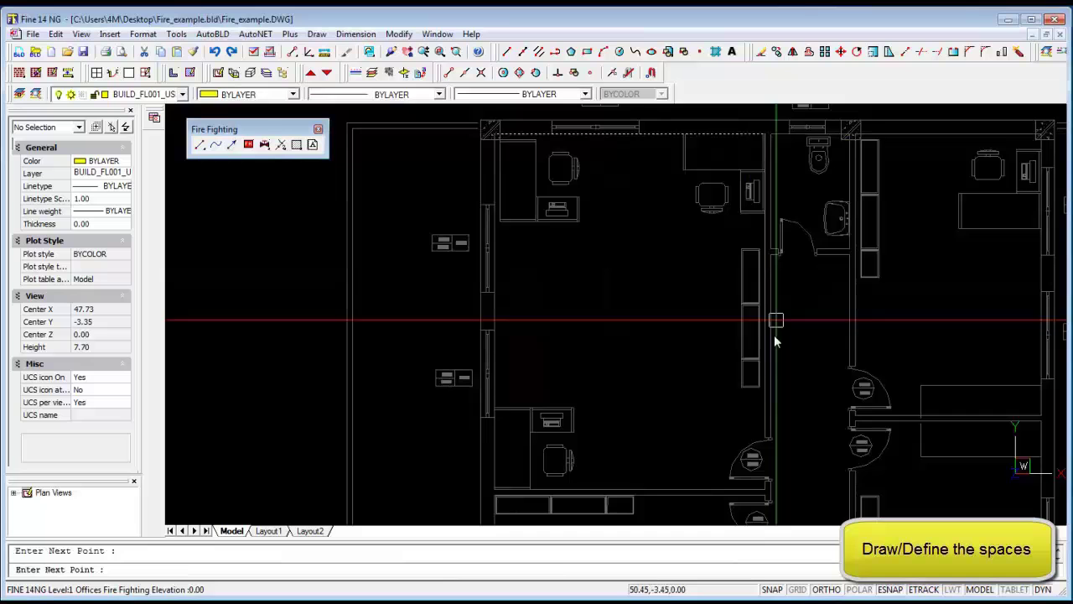
pyautogui.click(767, 490)
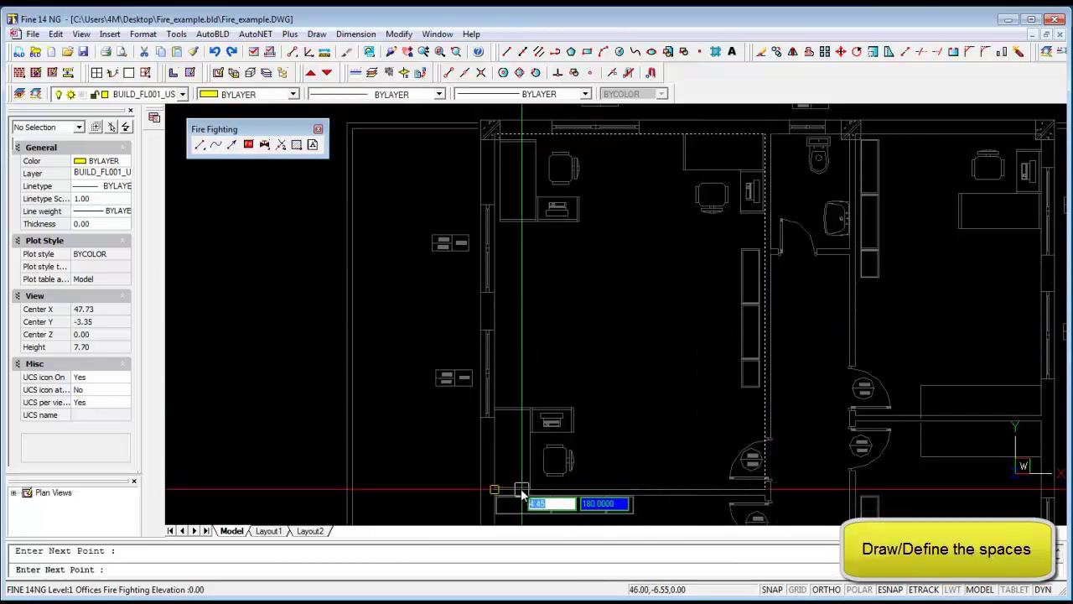
pyautogui.click(521, 490)
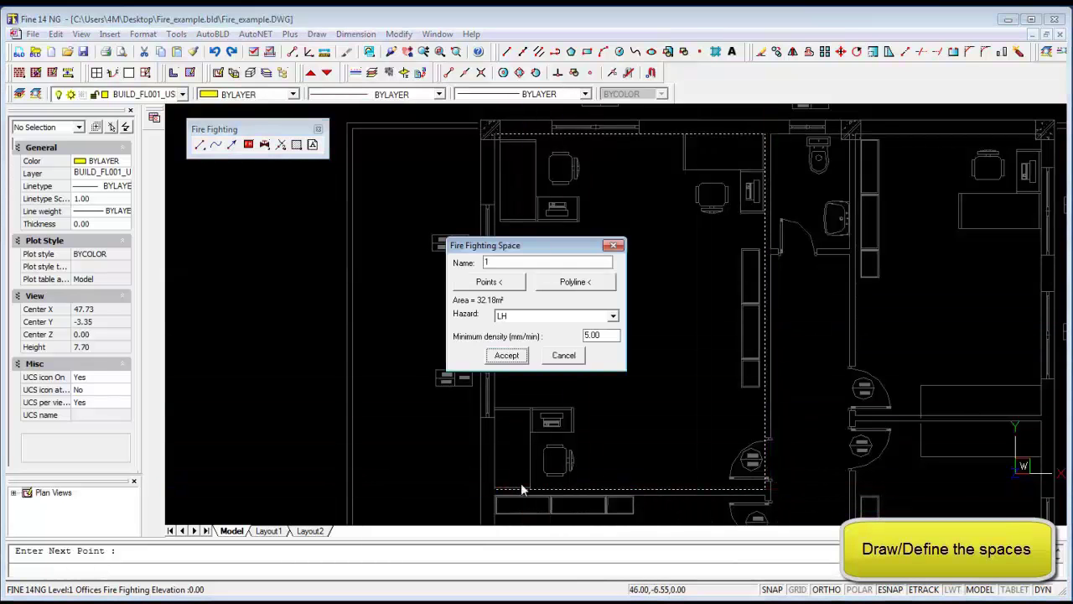
pyautogui.click(510, 358)
pyautogui.scroll(-3, 870, 431)
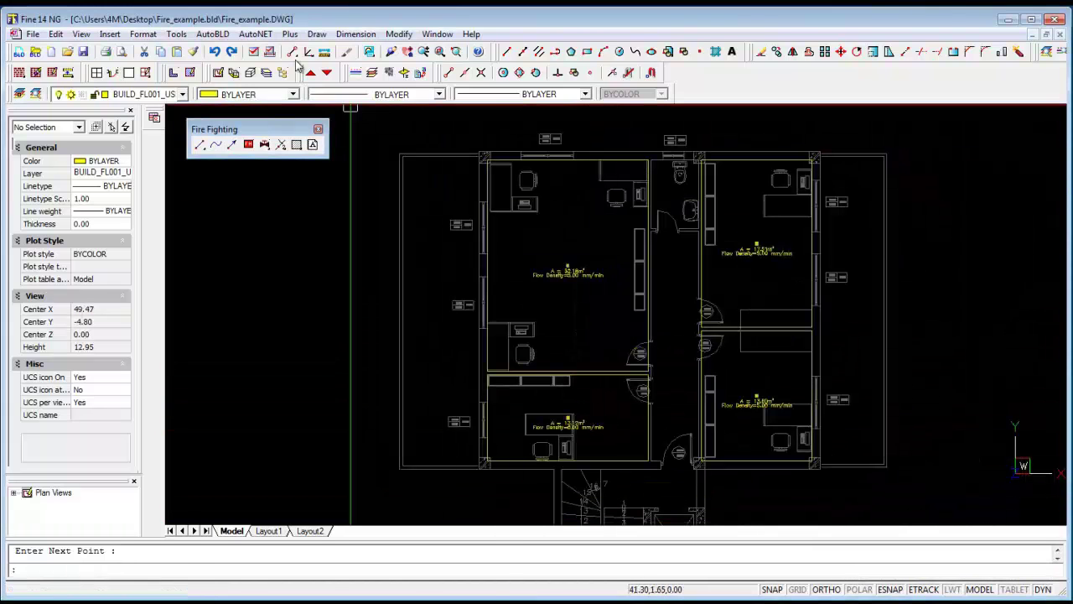
# Place a 2×2 grid of four sprinklers in the upper-left office's fire fighting space.
pyautogui.click(256, 34)
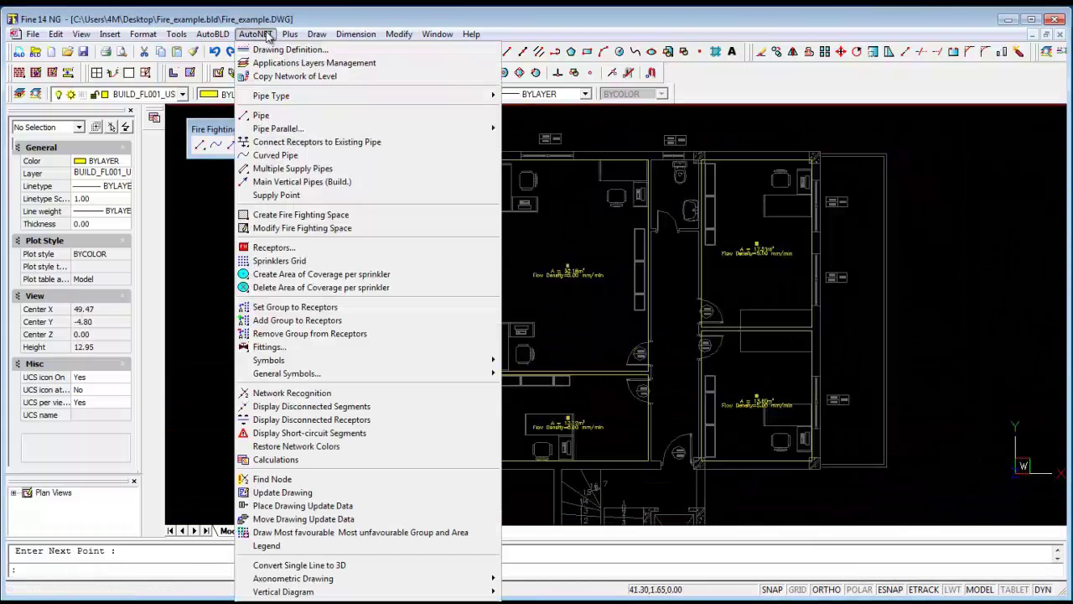
pyautogui.click(286, 262)
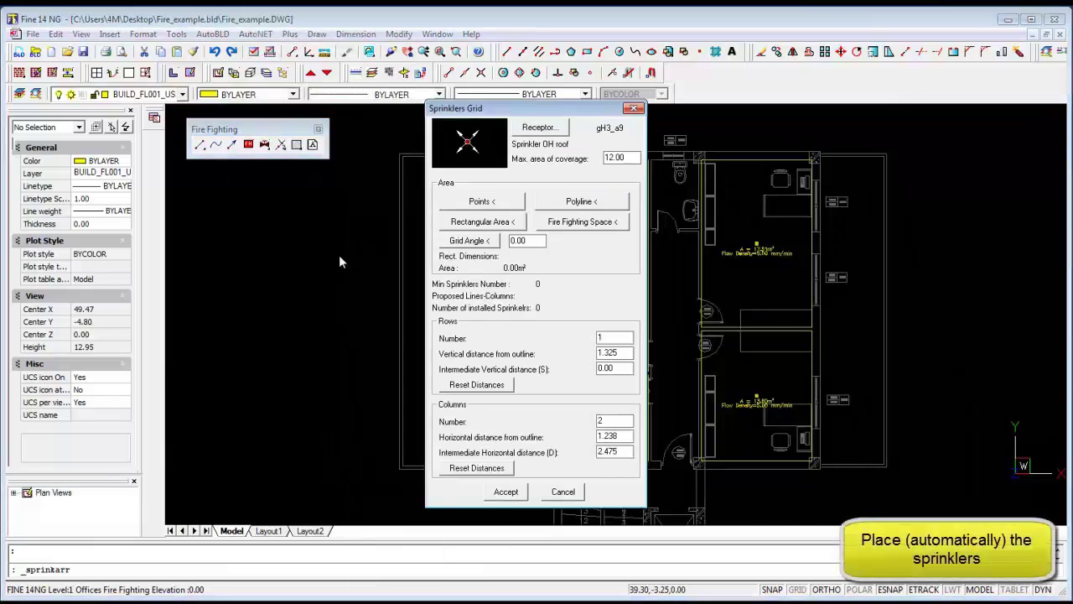
pyautogui.click(593, 222)
pyautogui.click(583, 230)
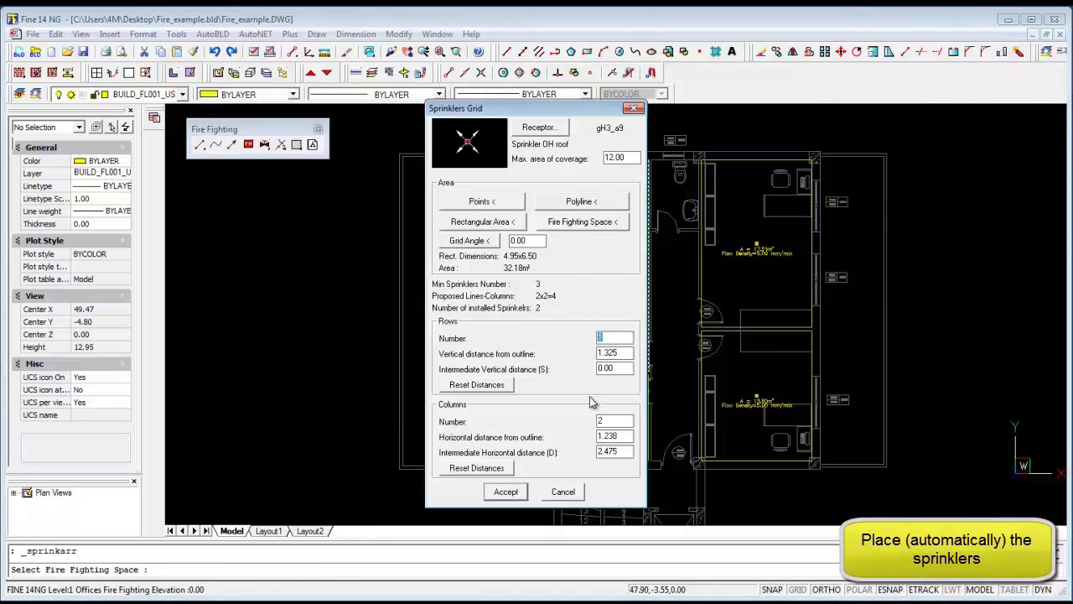
pyautogui.click(505, 492)
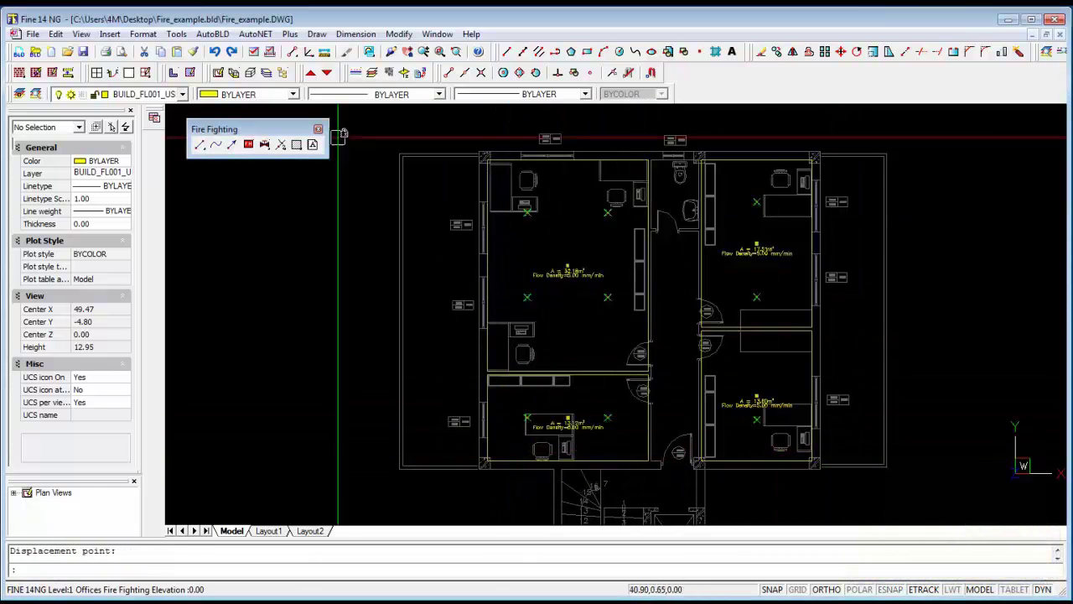
# Draw a pipe from the top of the corridor down its length, ending to the right.
pyautogui.click(265, 35)
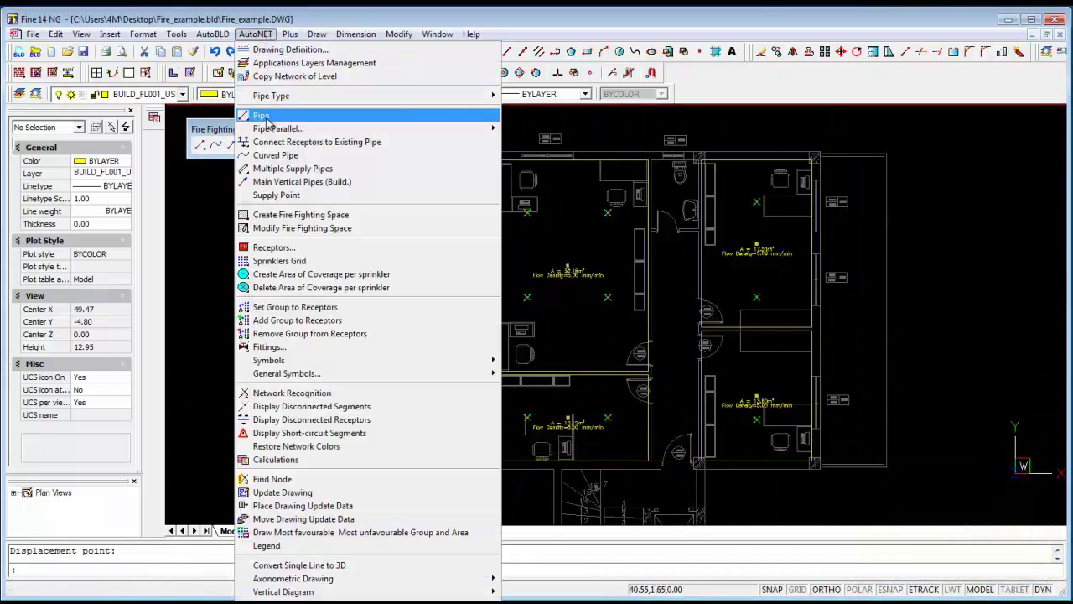
pyautogui.click(252, 113)
pyautogui.click(688, 190)
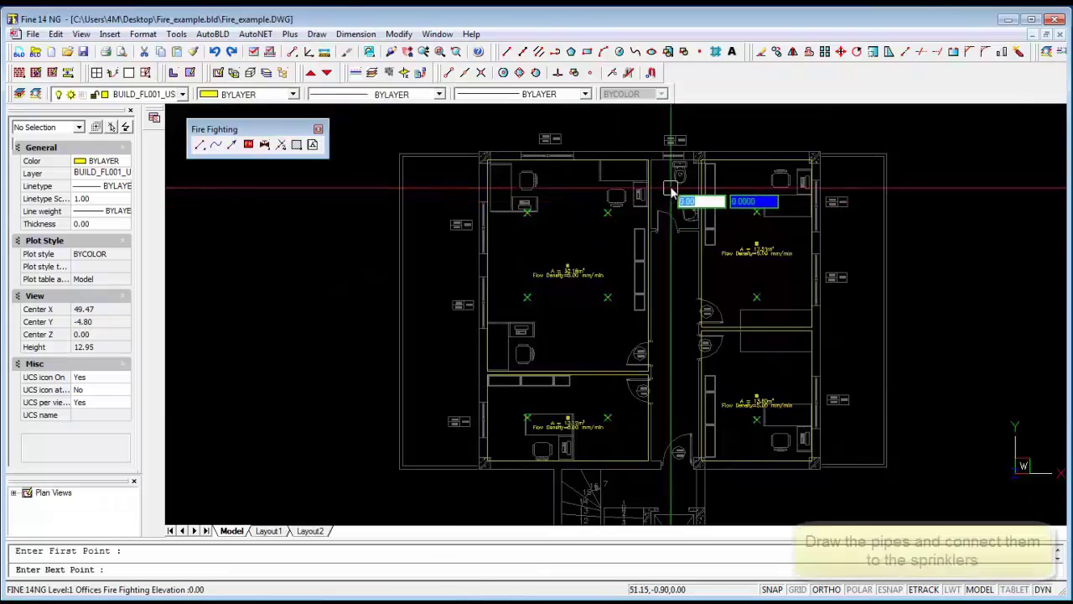
pyautogui.click(690, 484)
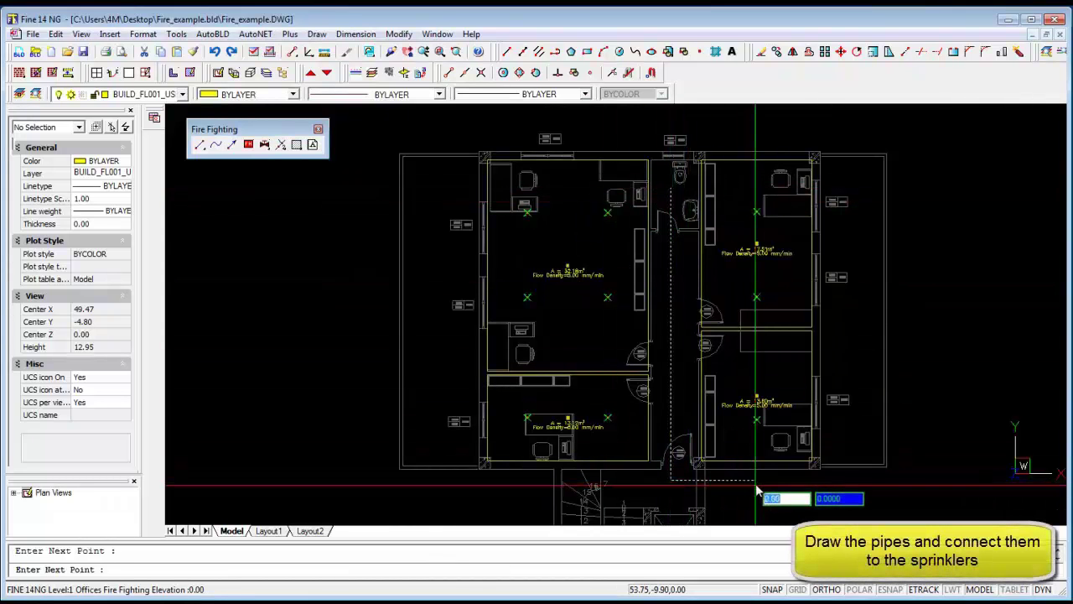
pyautogui.click(758, 493)
pyautogui.press('Return')
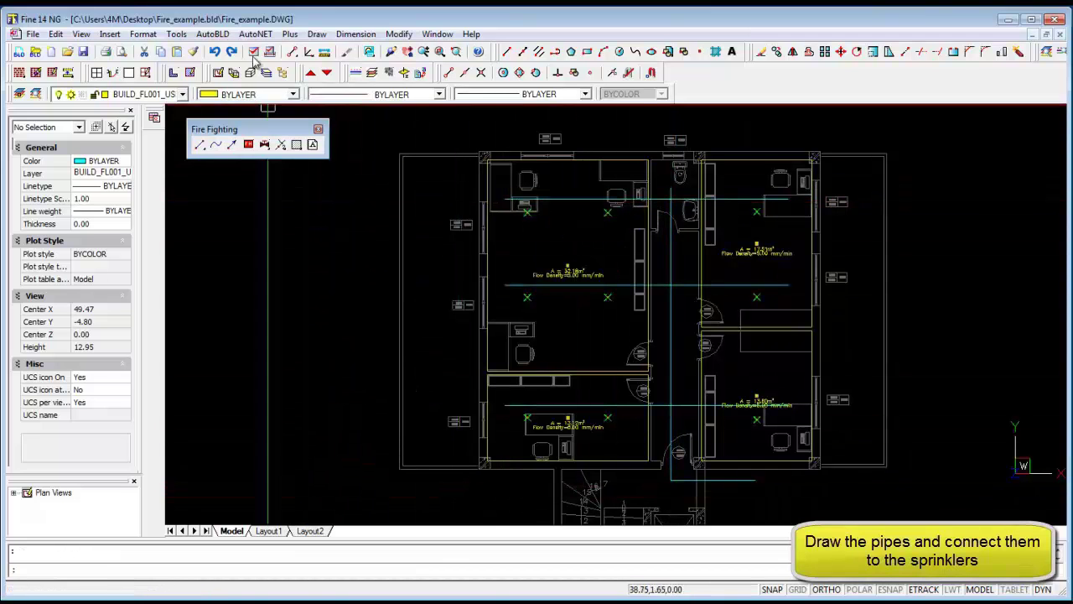
# Connect the window-selected office sprinklers to the upper branch pipe.
pyautogui.click(255, 35)
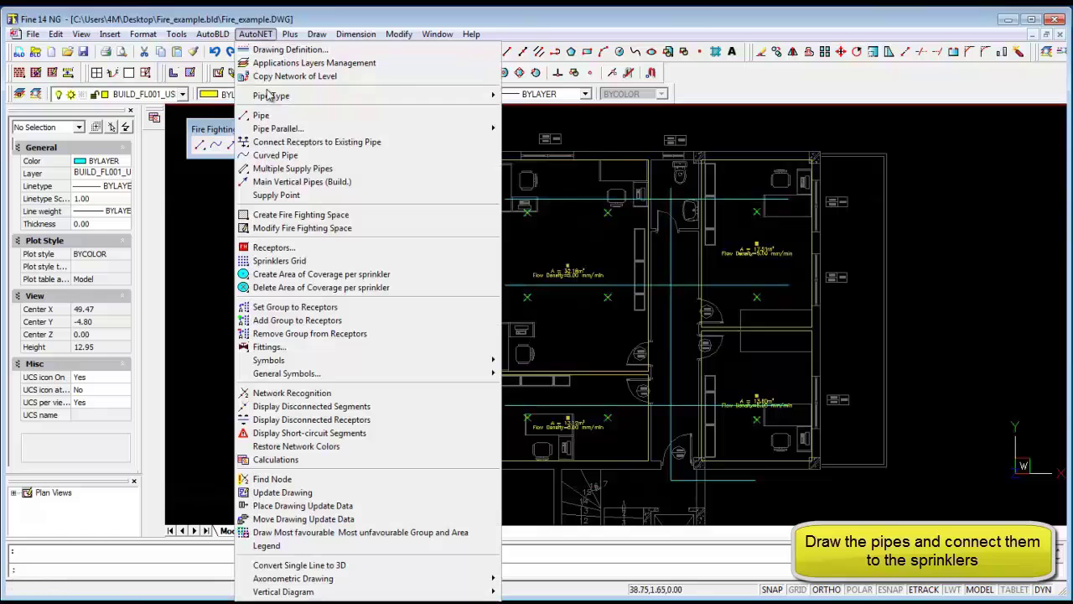
pyautogui.click(297, 143)
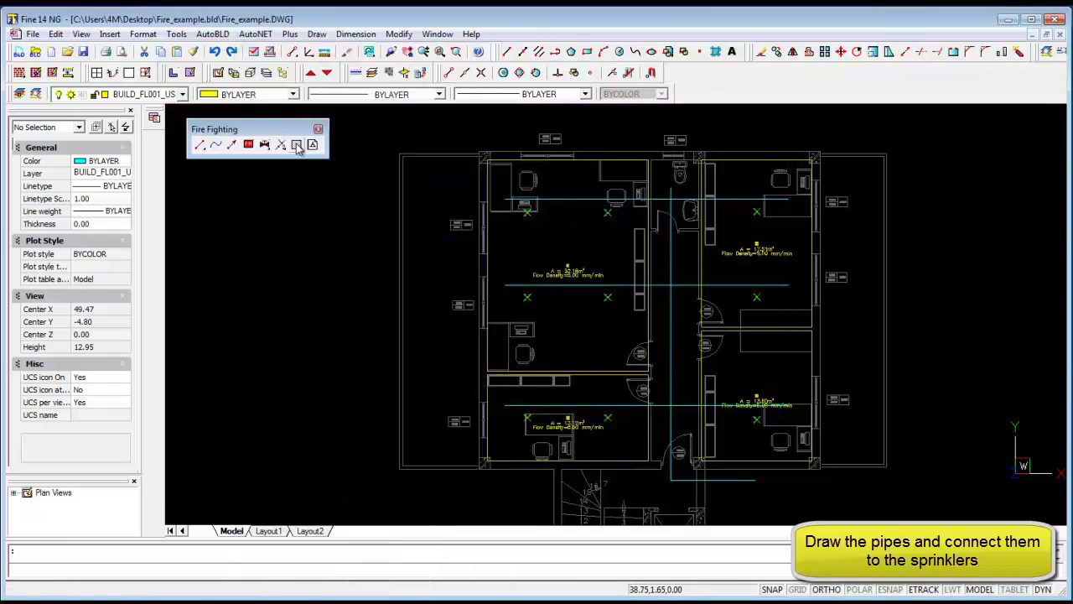
pyautogui.click(635, 209)
pyautogui.click(541, 235)
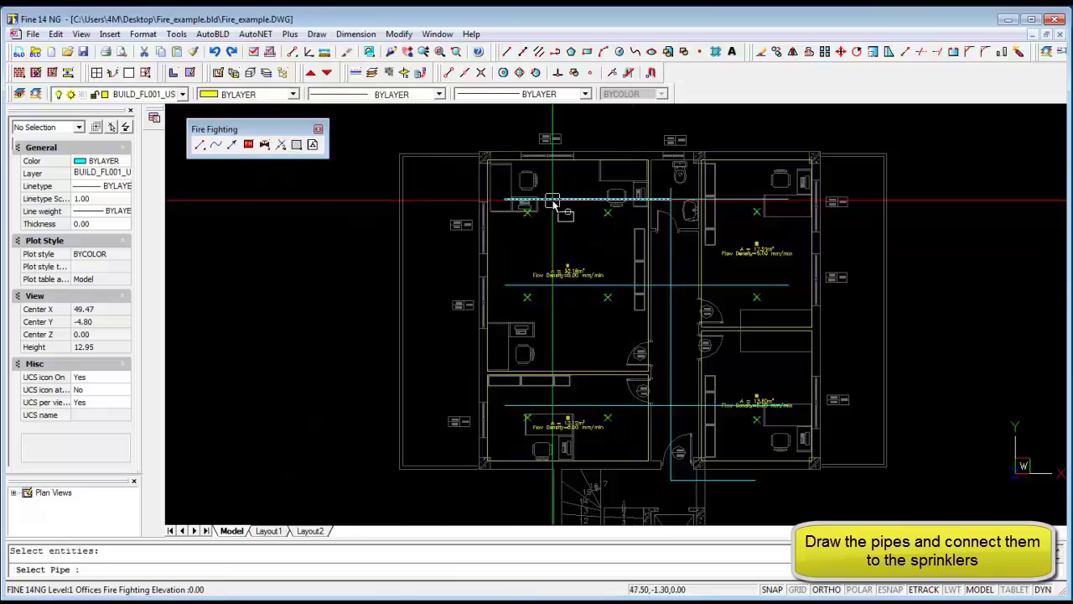
pyautogui.press('Return')
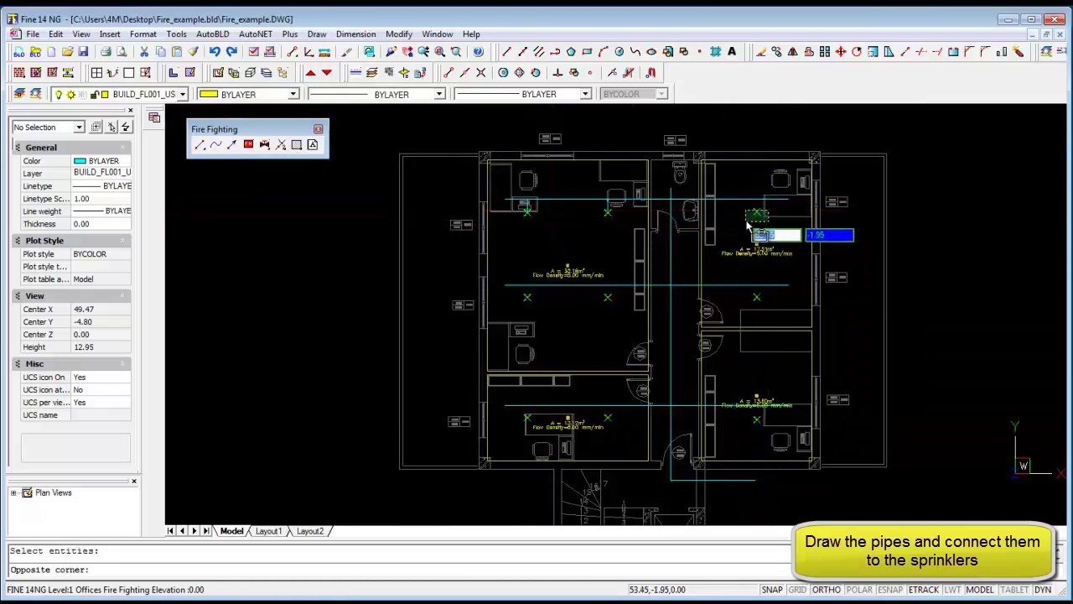
pyautogui.click(749, 199)
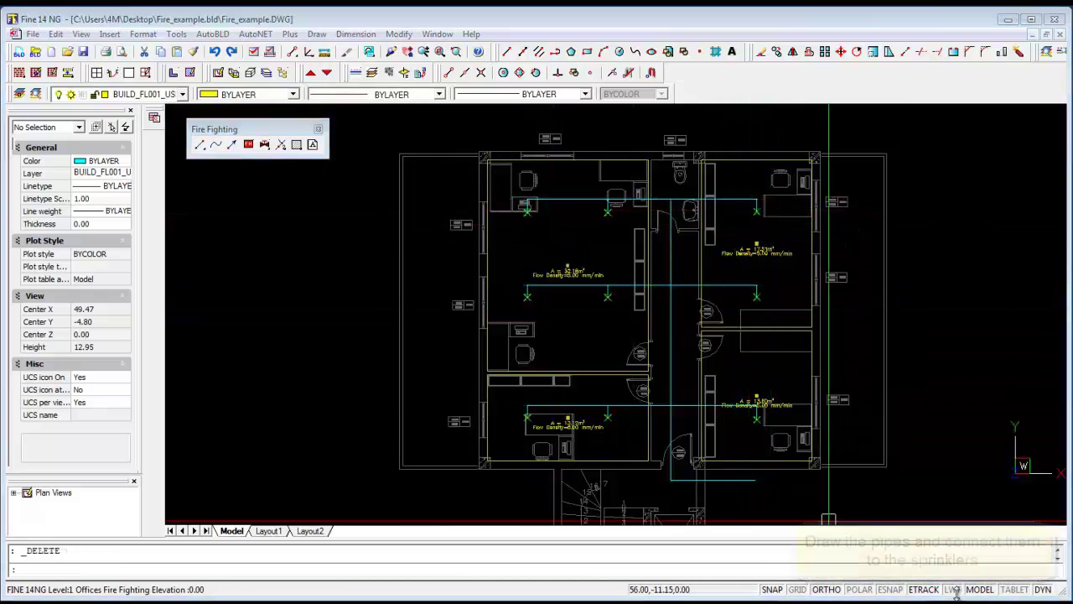
pyautogui.scroll(1, 831, 428)
pyautogui.click(255, 33)
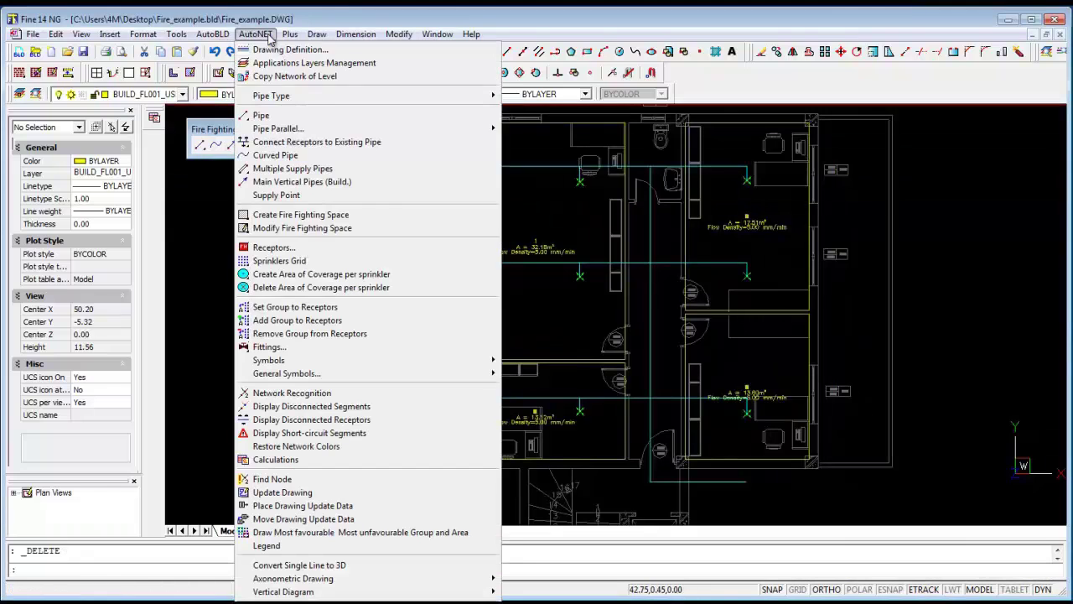
pyautogui.click(317, 279)
pyautogui.click(537, 250)
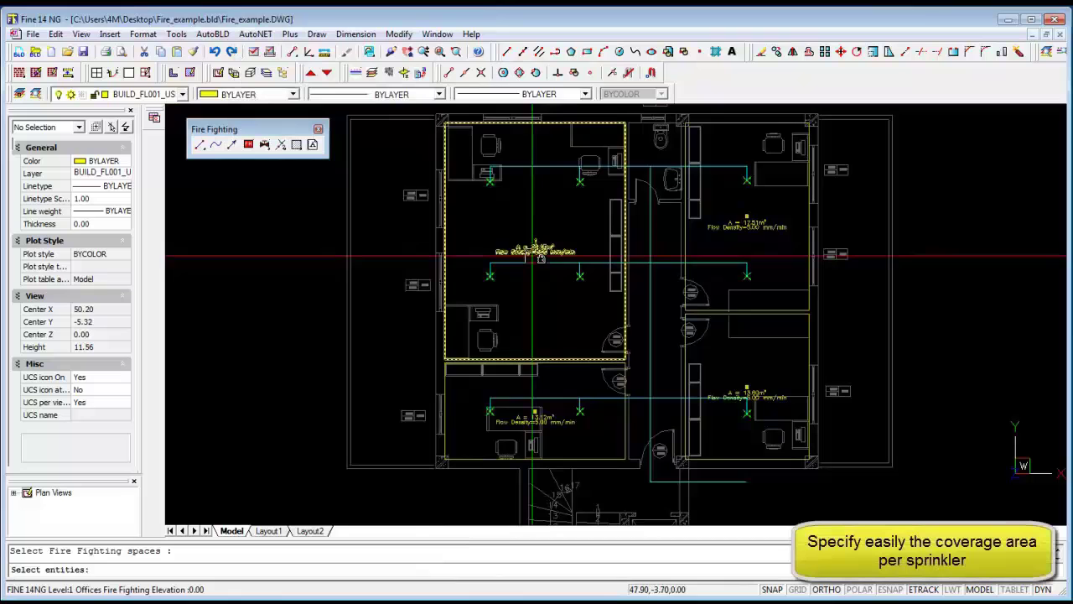
pyautogui.click(743, 222)
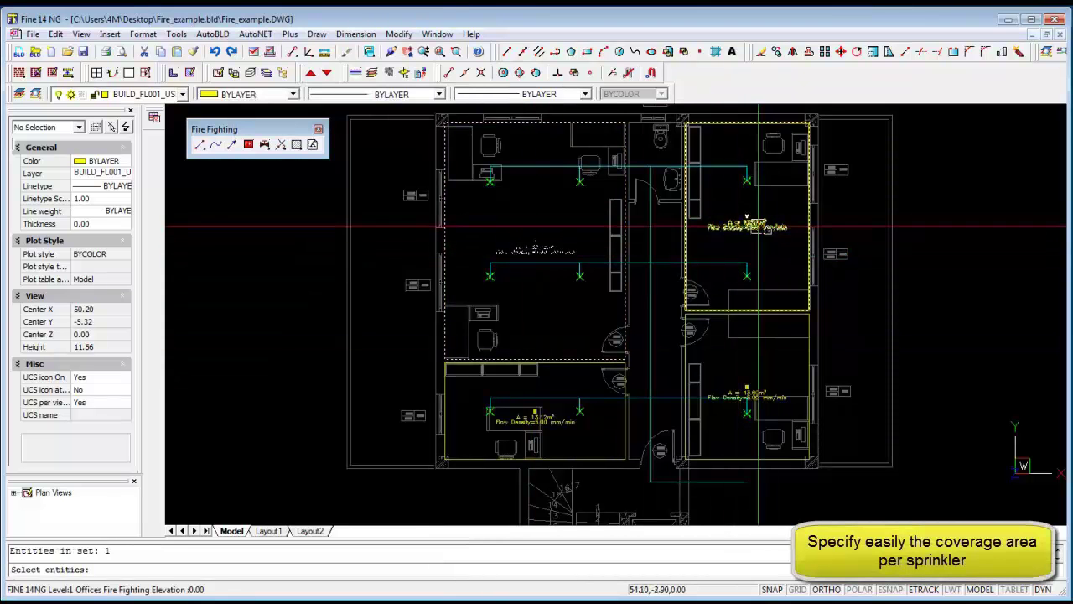
pyautogui.click(745, 369)
pyautogui.press('Return')
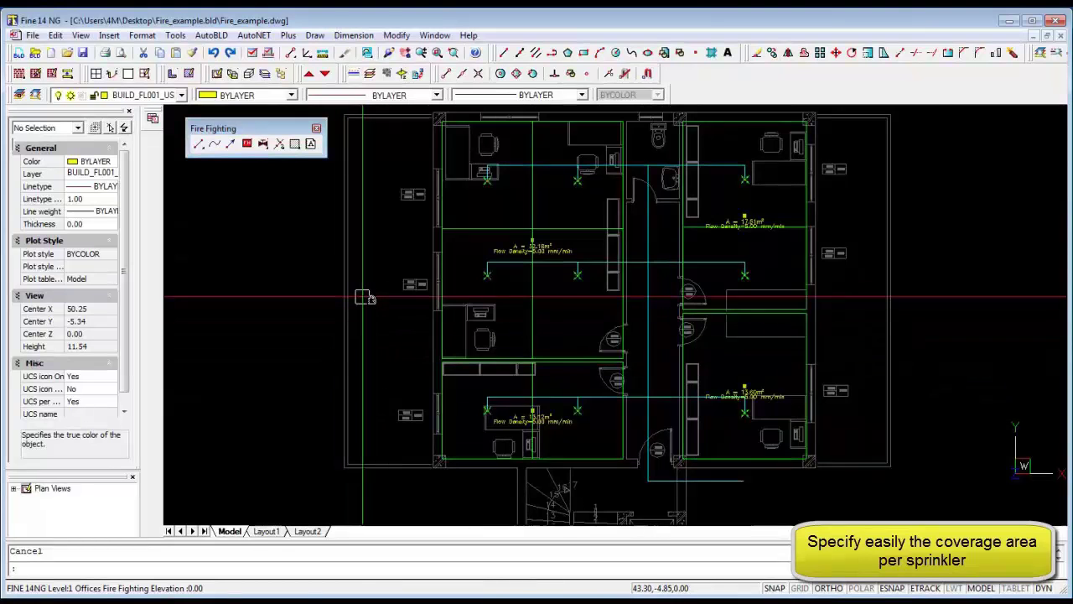
pyautogui.scroll(-2, 363, 296)
pyautogui.scroll(3, 363, 296)
pyautogui.scroll(-1, 370, 295)
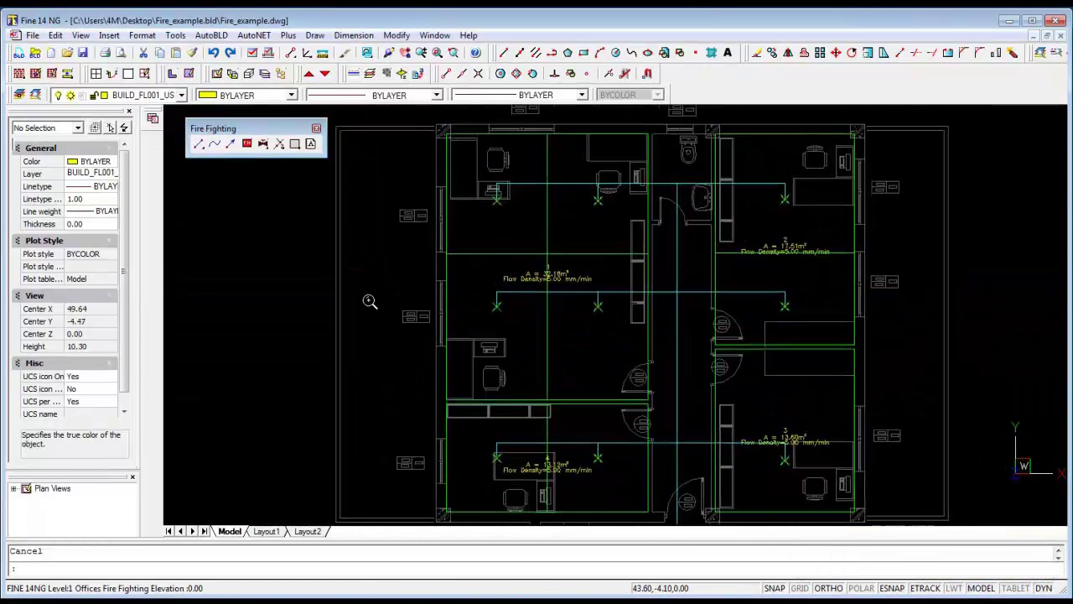
# Assign group 1 to the window-selected sprinklers in the upper-left office.
pyautogui.click(266, 37)
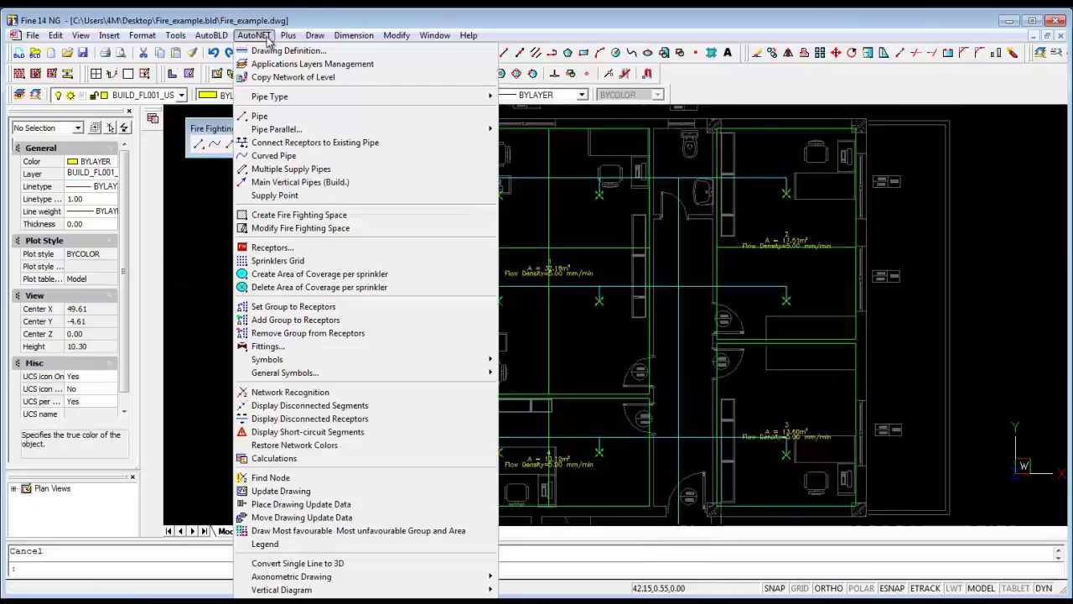
pyautogui.click(275, 307)
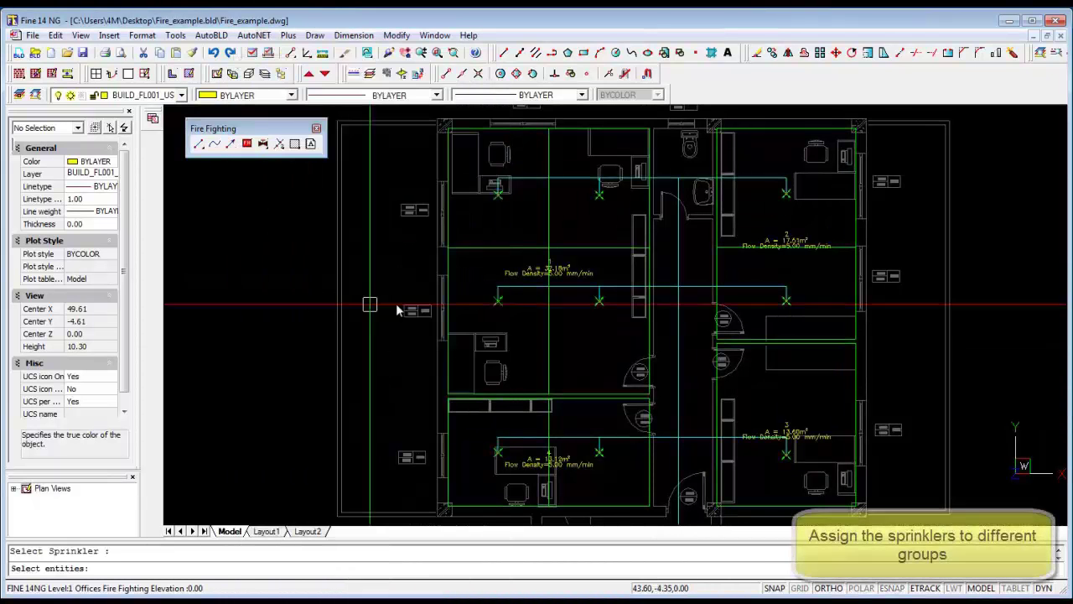
pyautogui.click(622, 158)
pyautogui.click(479, 335)
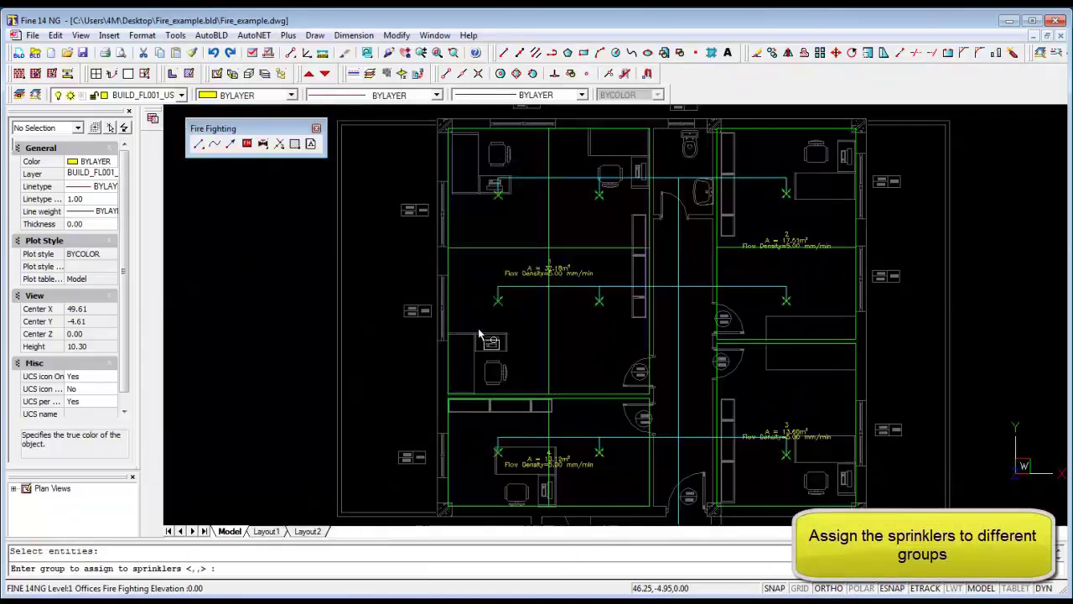
pyautogui.write('1')
pyautogui.press('Return')
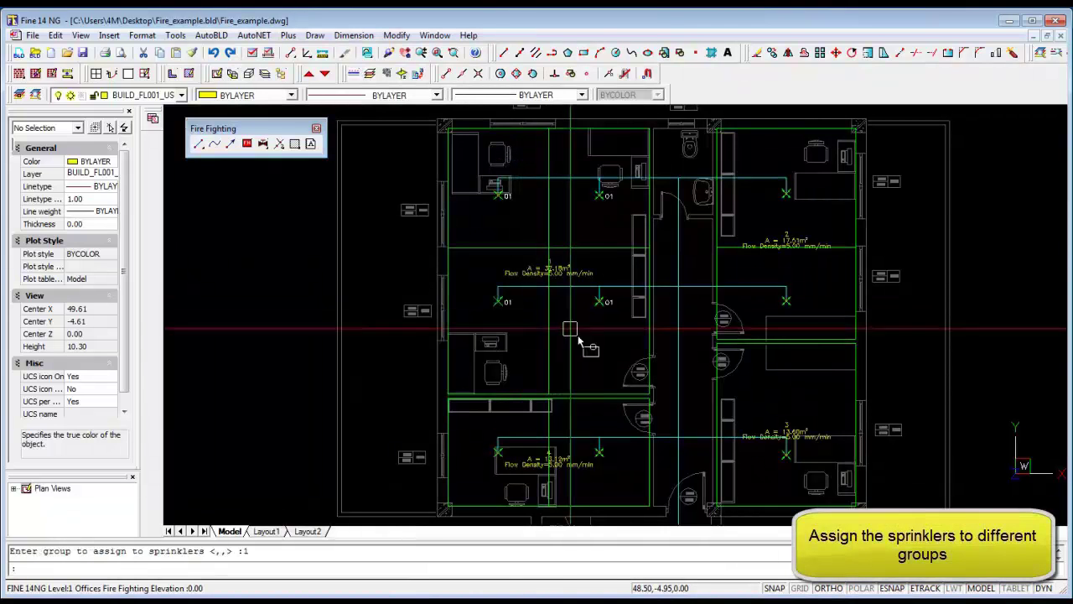
pyautogui.scroll(3, 606, 352)
pyautogui.scroll(-3, 604, 377)
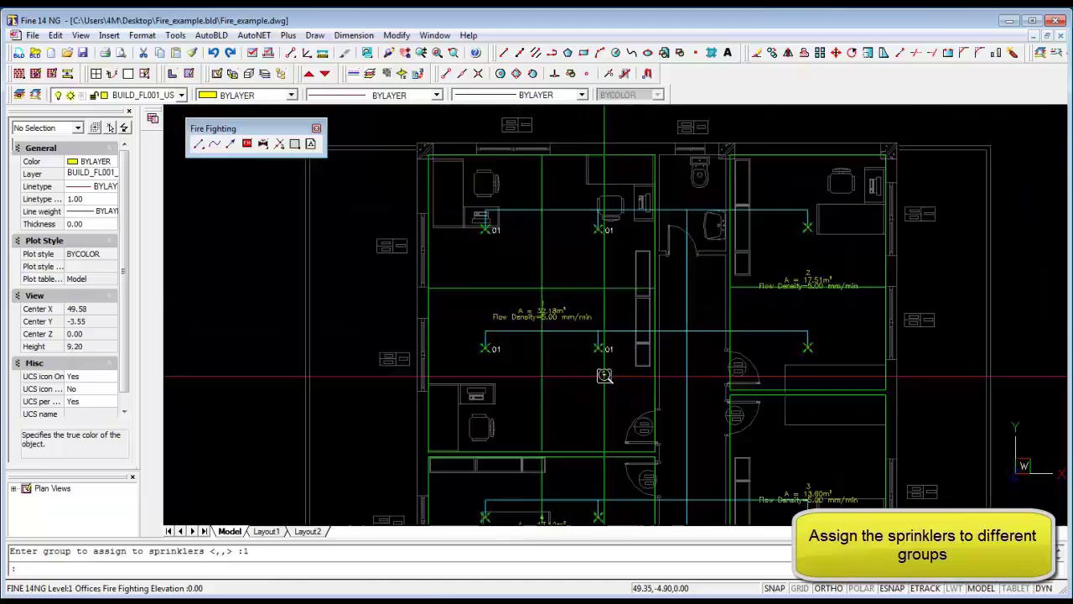
pyautogui.scroll(1, 598, 356)
pyautogui.scroll(-3, 597, 356)
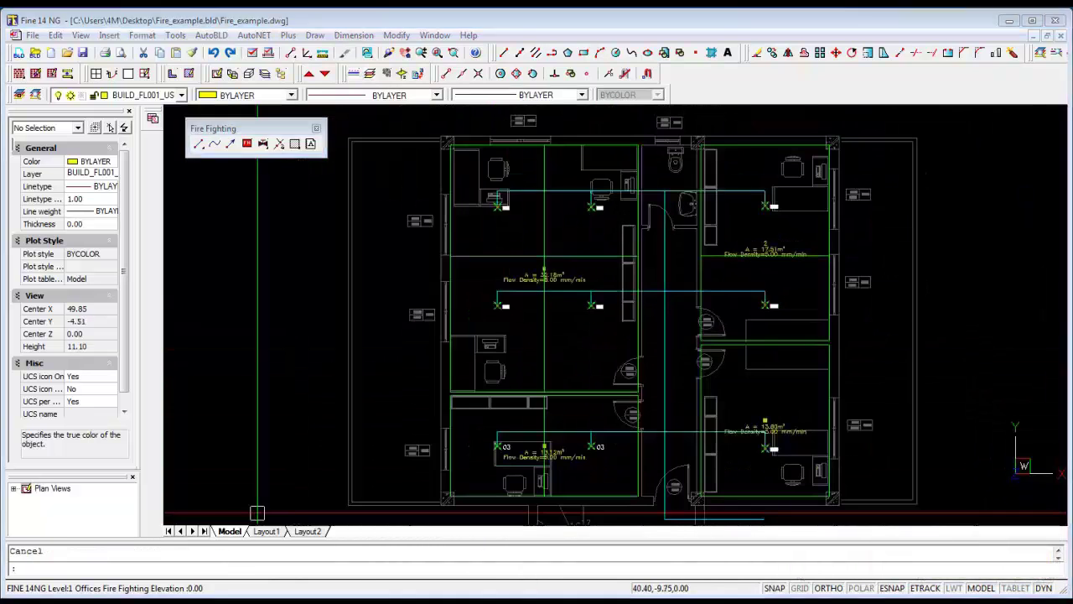
# Place the network supply point at the pipe's lower end.
pyautogui.click(254, 35)
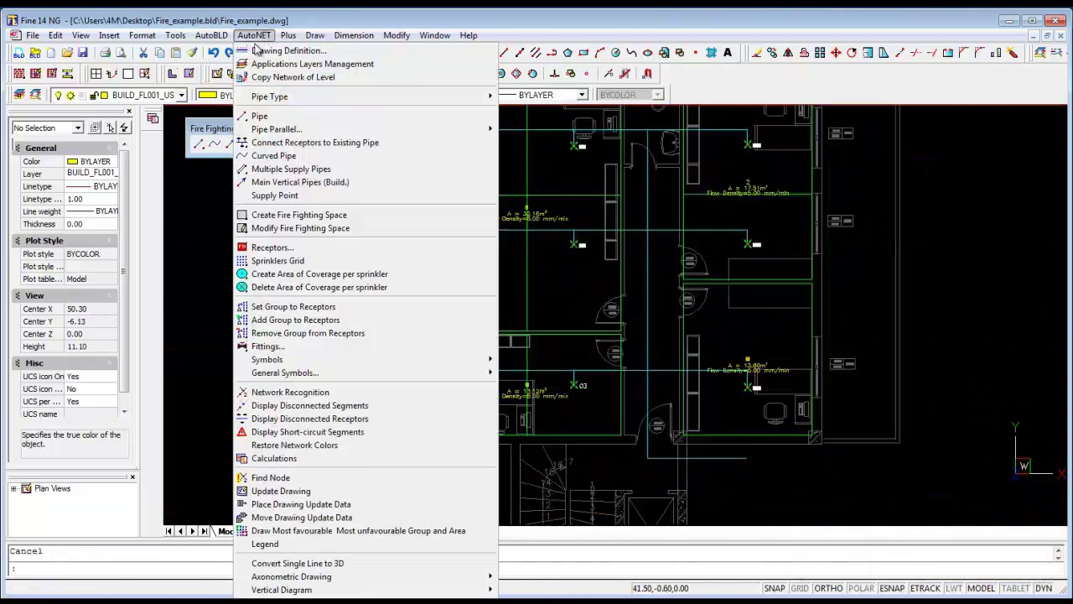
pyautogui.click(289, 196)
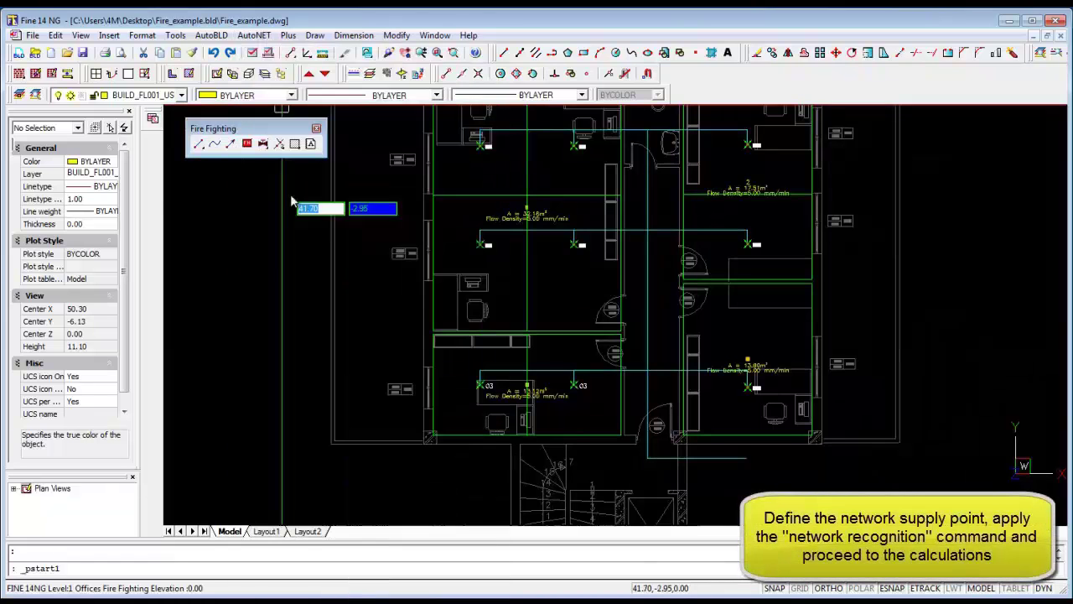
pyautogui.click(743, 457)
pyautogui.scroll(2, 656, 502)
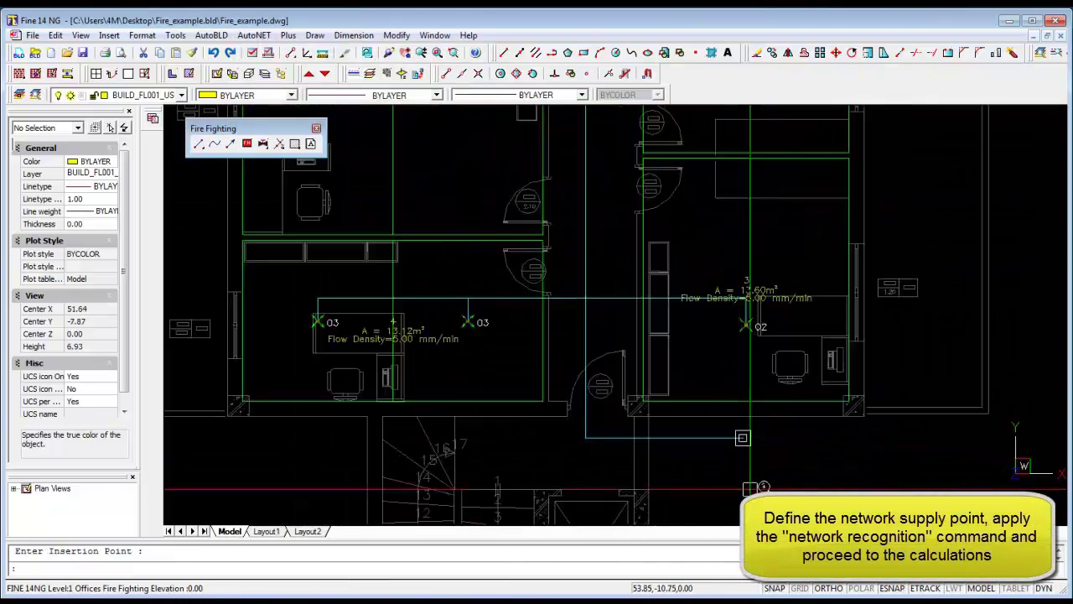
# Recognise the sprinkler network and run the calculations, showing 15 sections.
pyautogui.click(279, 144)
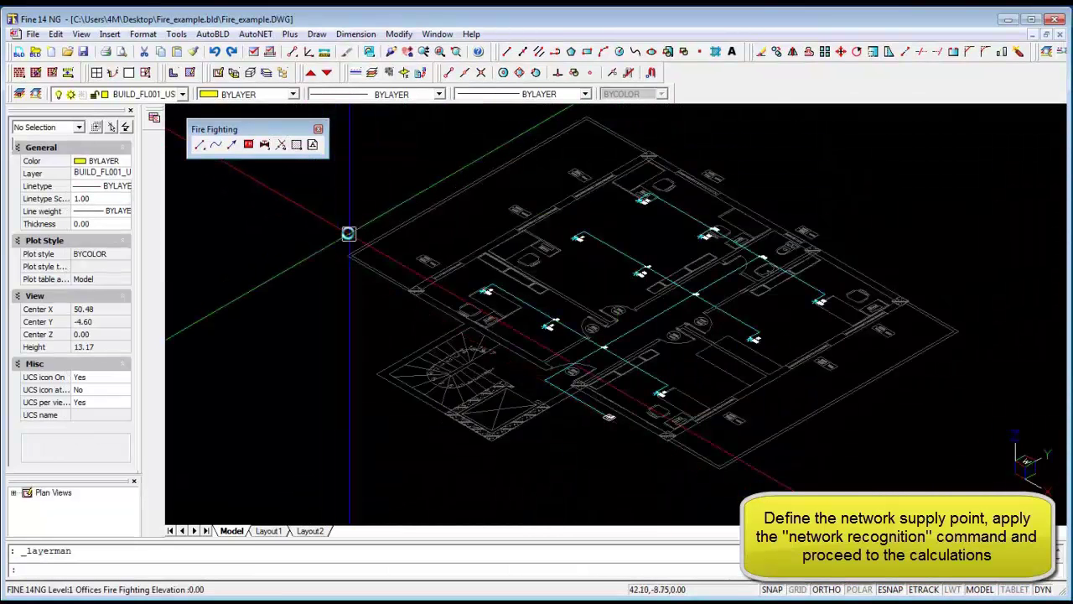
pyautogui.scroll(4, 419, 317)
pyautogui.scroll(-3, 419, 317)
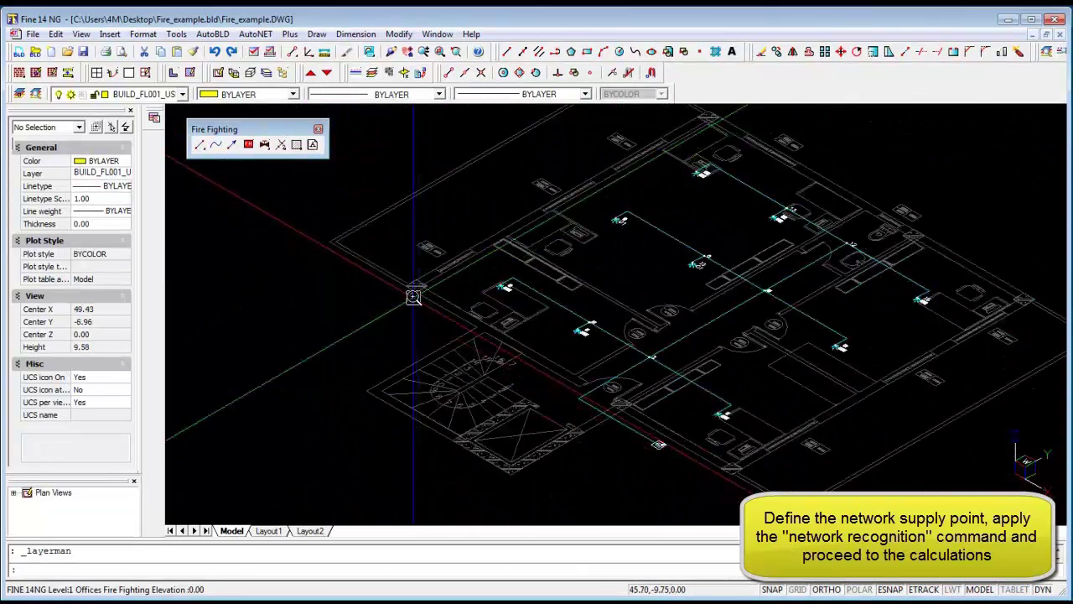
pyautogui.click(265, 34)
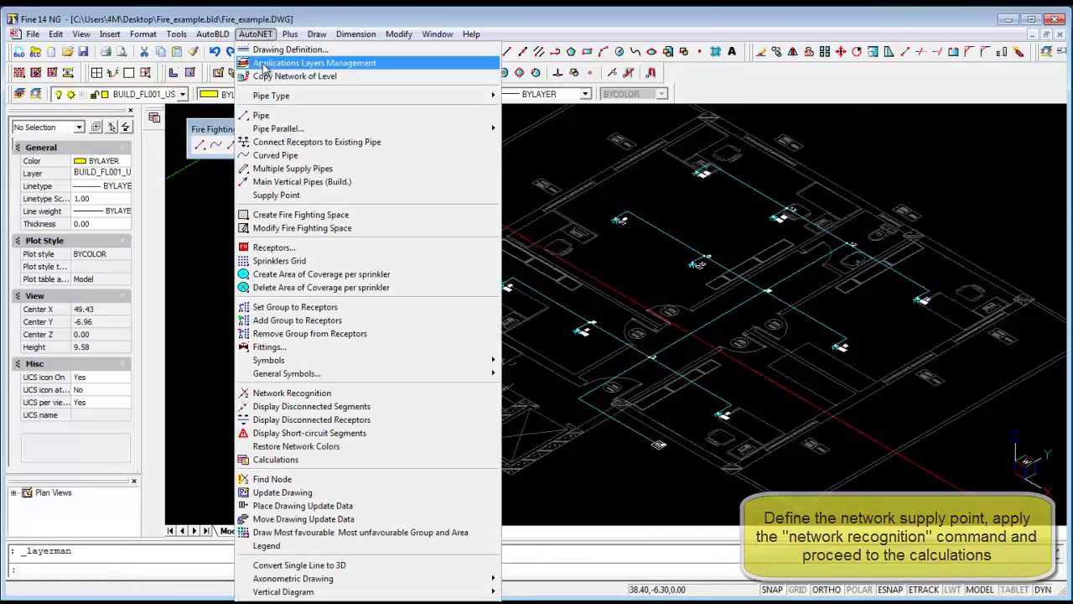
pyautogui.click(295, 463)
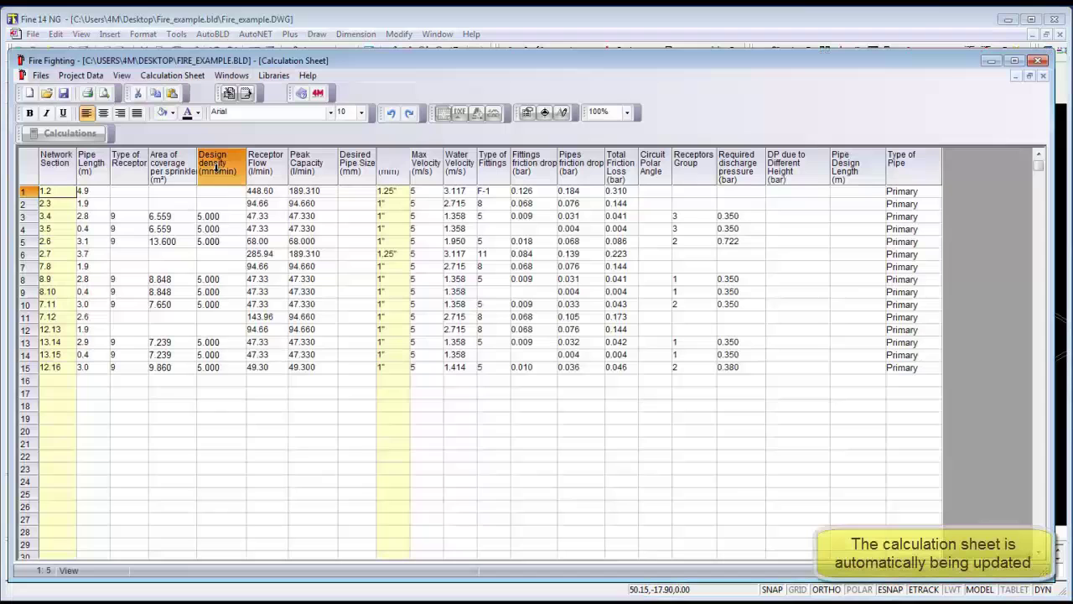
# Review the design density, coverage, receptor flow, pipe size and row 9 velocity columns.
pyautogui.click(217, 169)
pyautogui.click(173, 160)
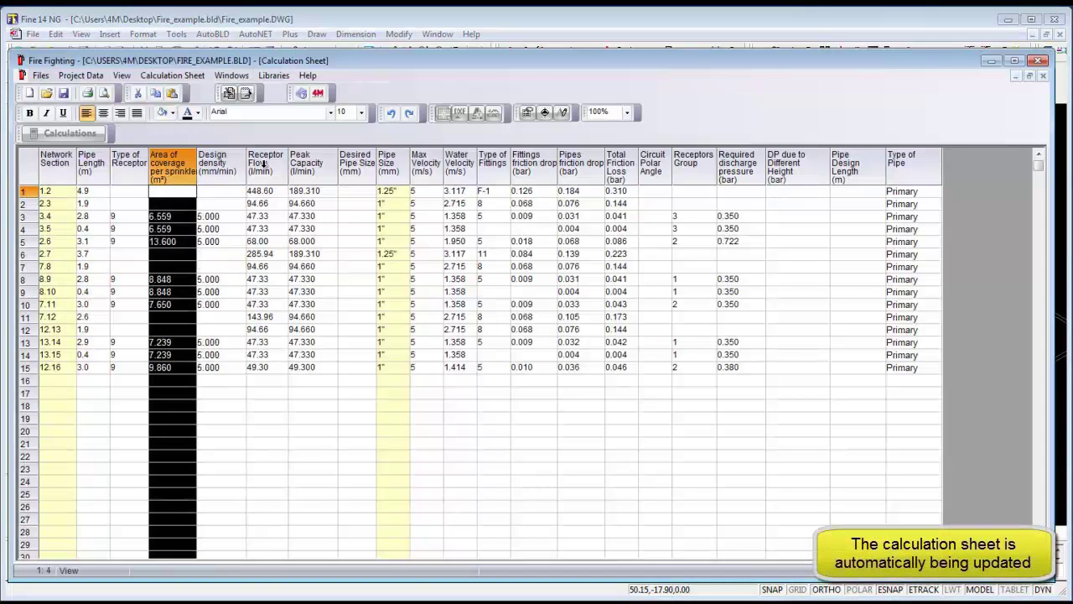
pyautogui.click(264, 166)
pyautogui.click(394, 171)
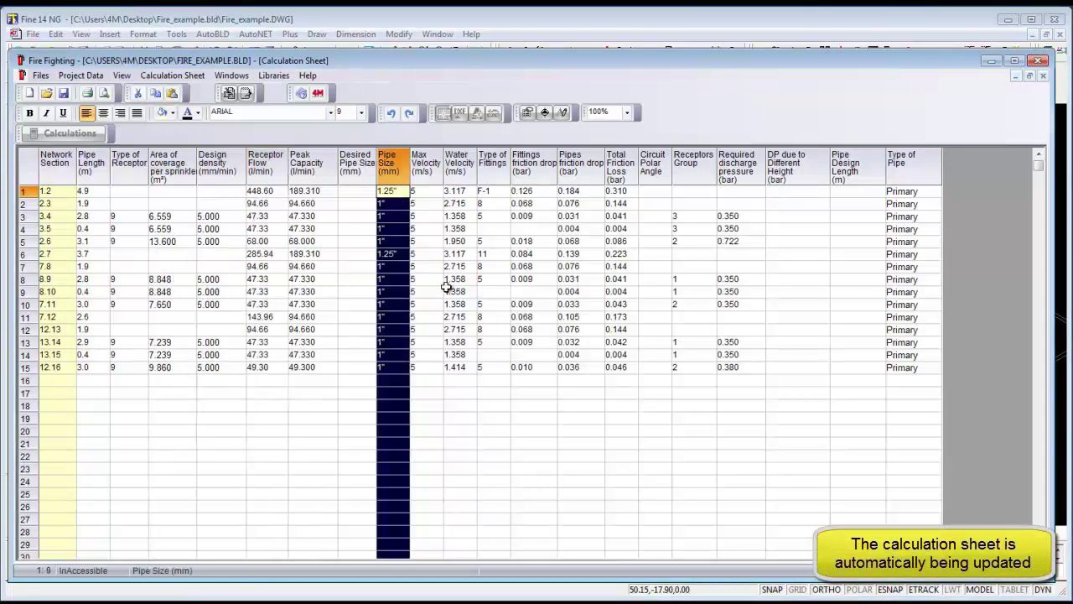
pyautogui.click(448, 292)
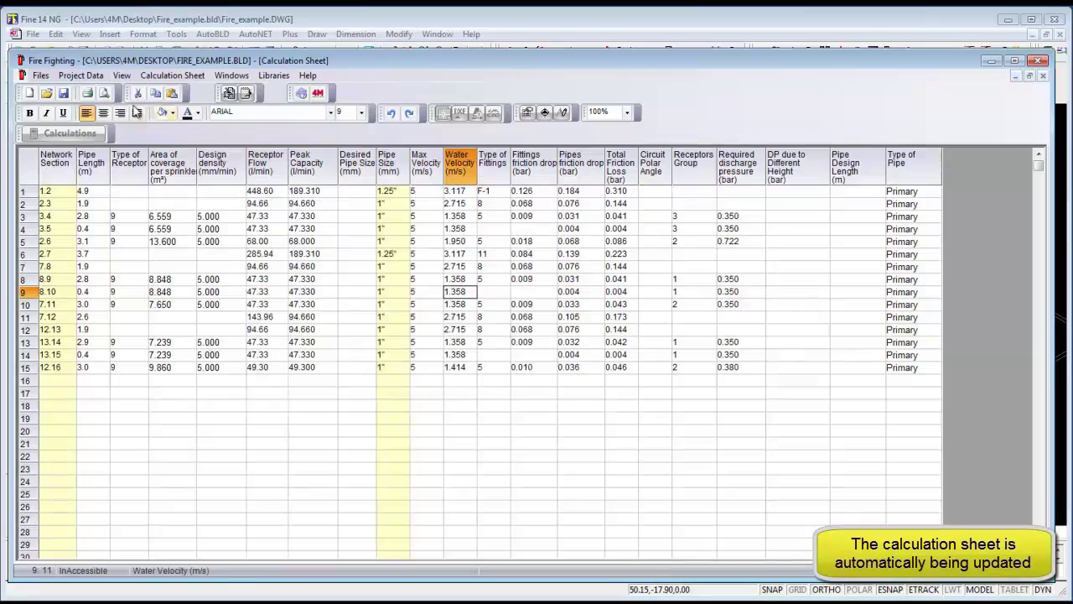
# Keep EN 12845 as the Network Options calculation method and accept to recalculate.
pyautogui.click(84, 75)
pyautogui.click(90, 112)
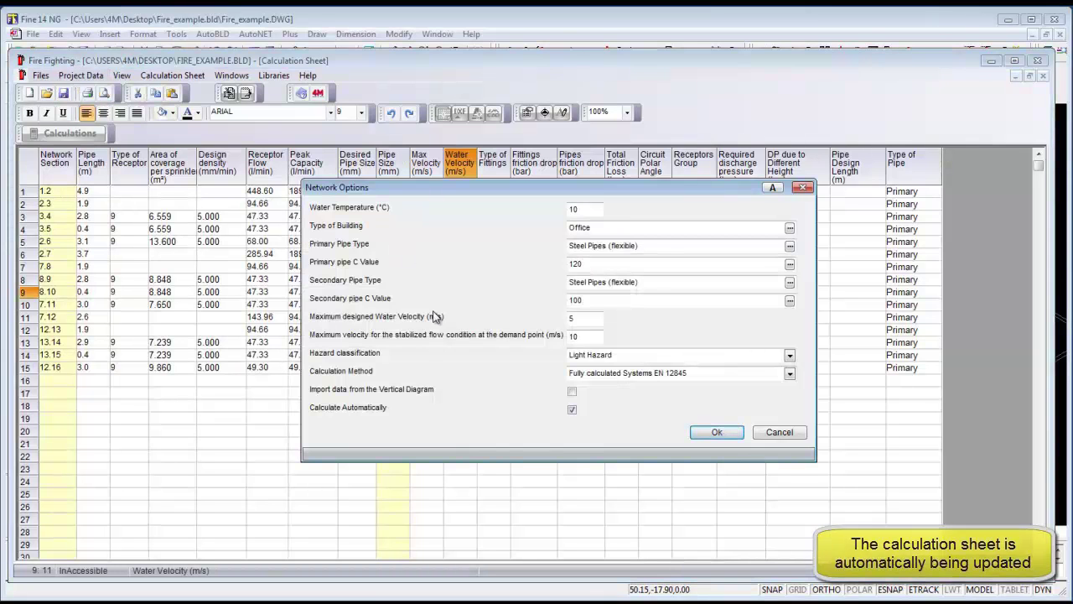
pyautogui.click(791, 378)
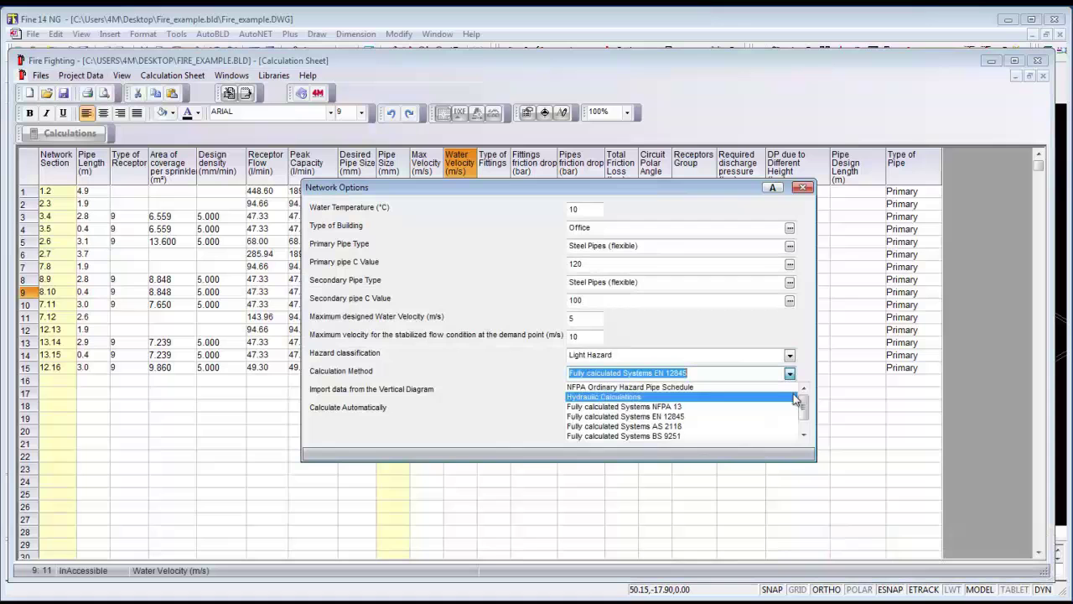
pyautogui.moveTo(807, 405)
pyautogui.mouseDown()
pyautogui.moveTo(810, 423)
pyautogui.moveTo(811, 391)
pyautogui.mouseUp()
pyautogui.click(776, 425)
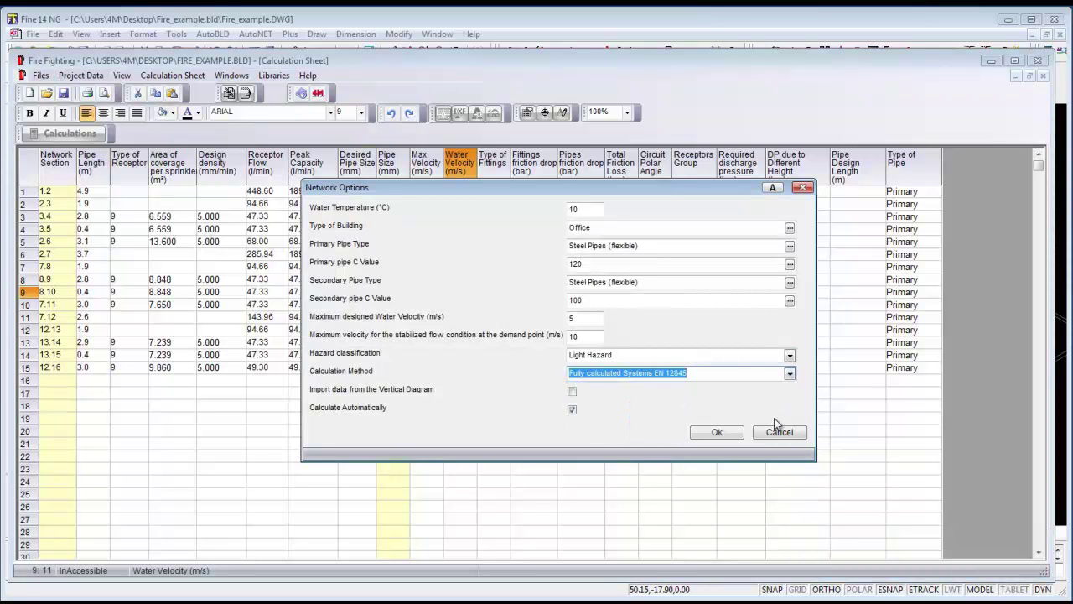
pyautogui.click(717, 433)
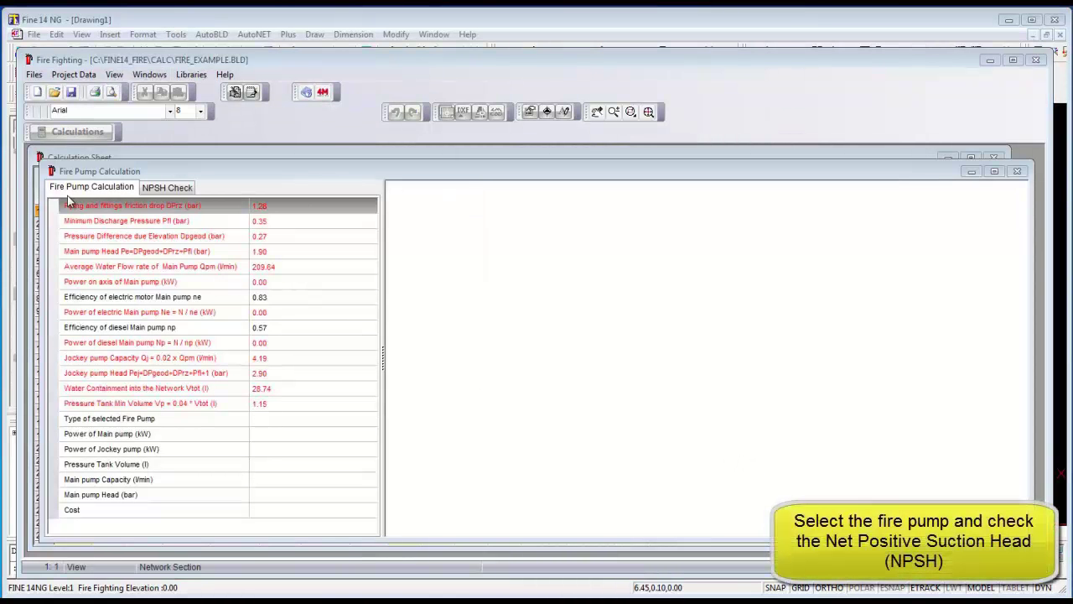
# Check NPSH results, then select pump 501 SiFire-EN-40/200-195-11/10.5/0.75EDJ by hydraulic solution method.
pyautogui.click(171, 190)
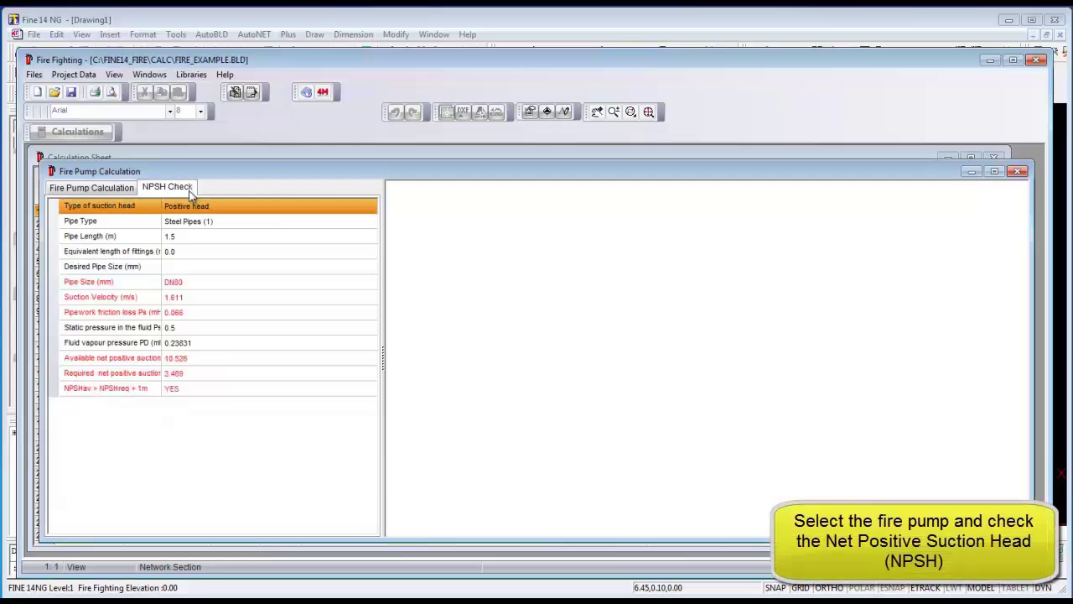
pyautogui.click(116, 190)
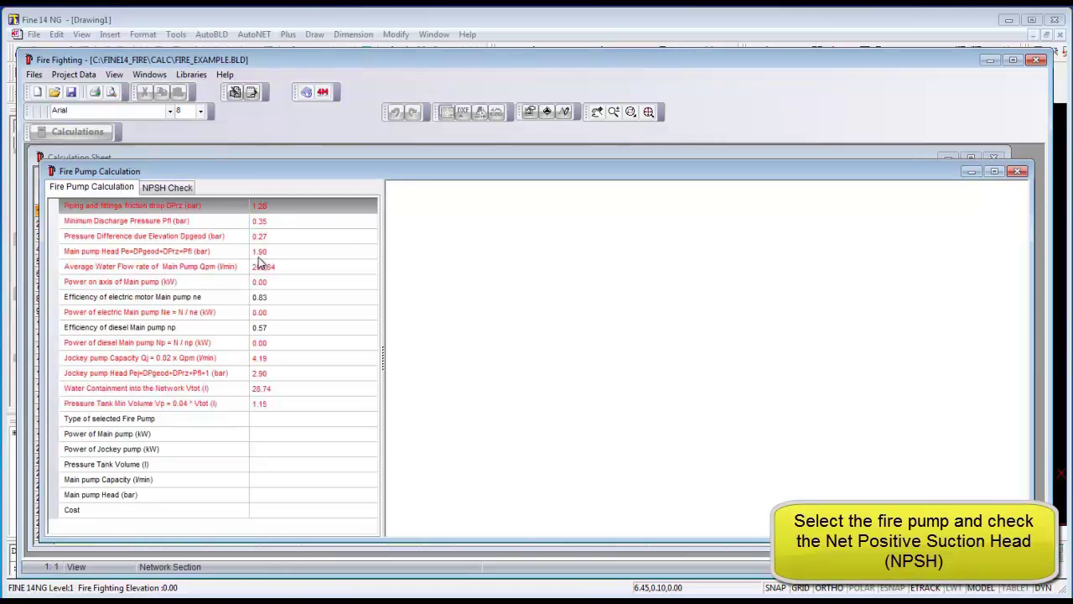
pyautogui.click(262, 418)
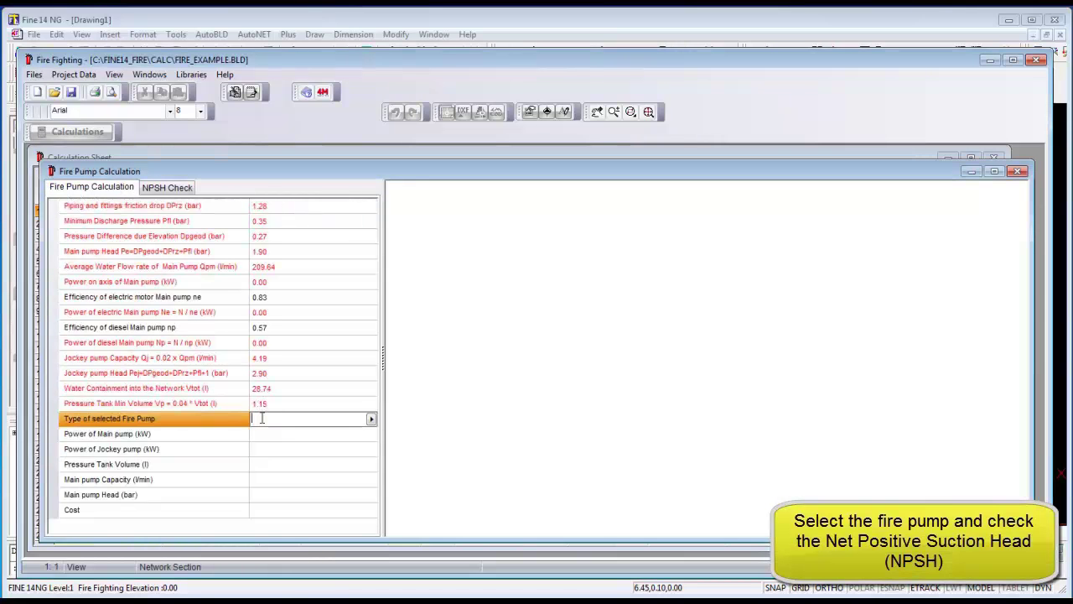
pyautogui.click(372, 418)
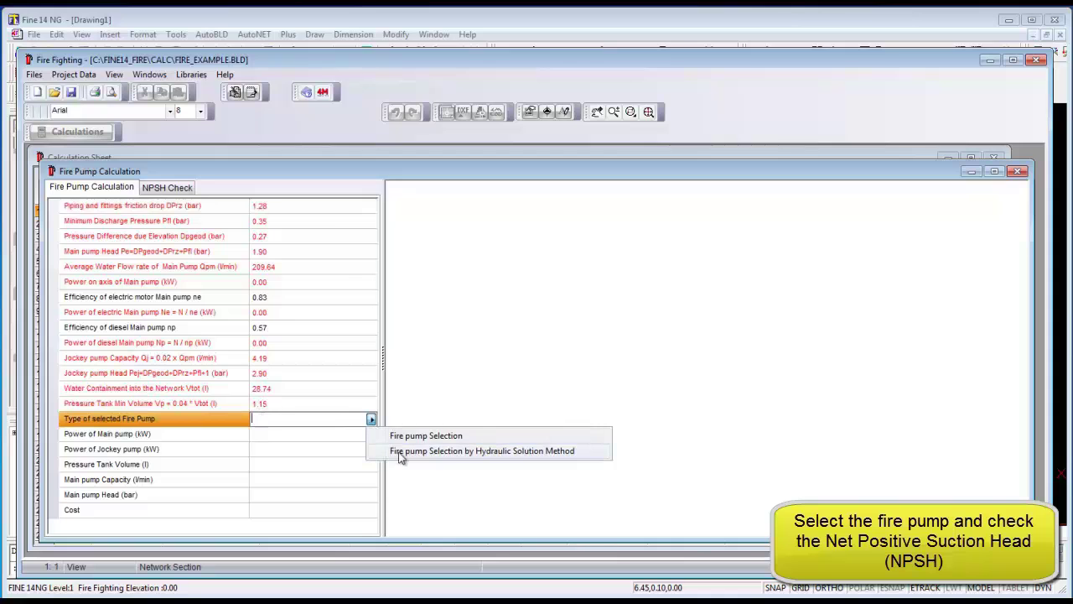
pyautogui.click(488, 451)
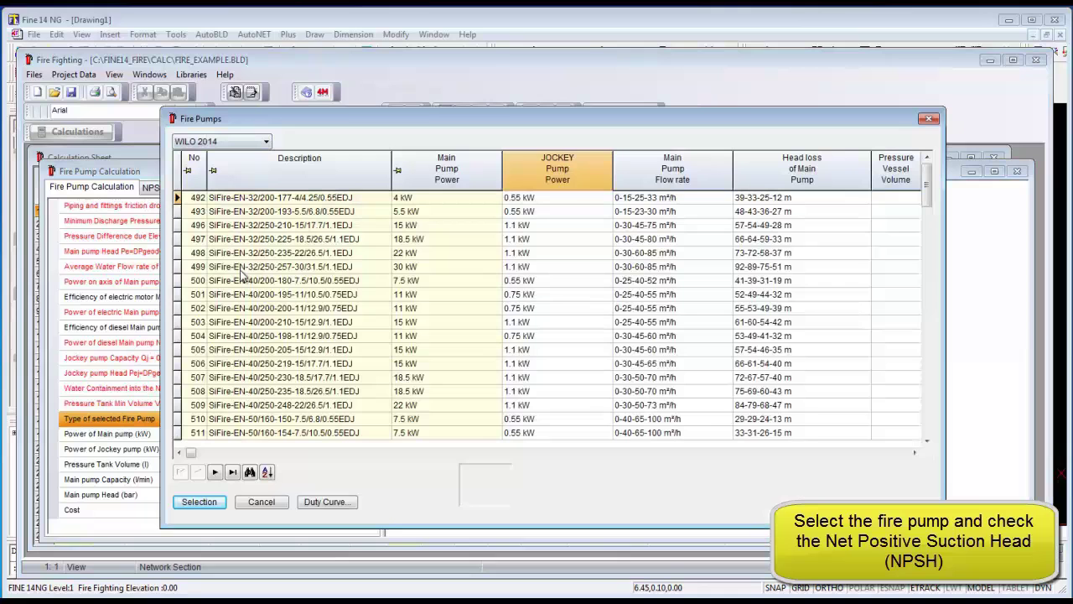
pyautogui.click(239, 296)
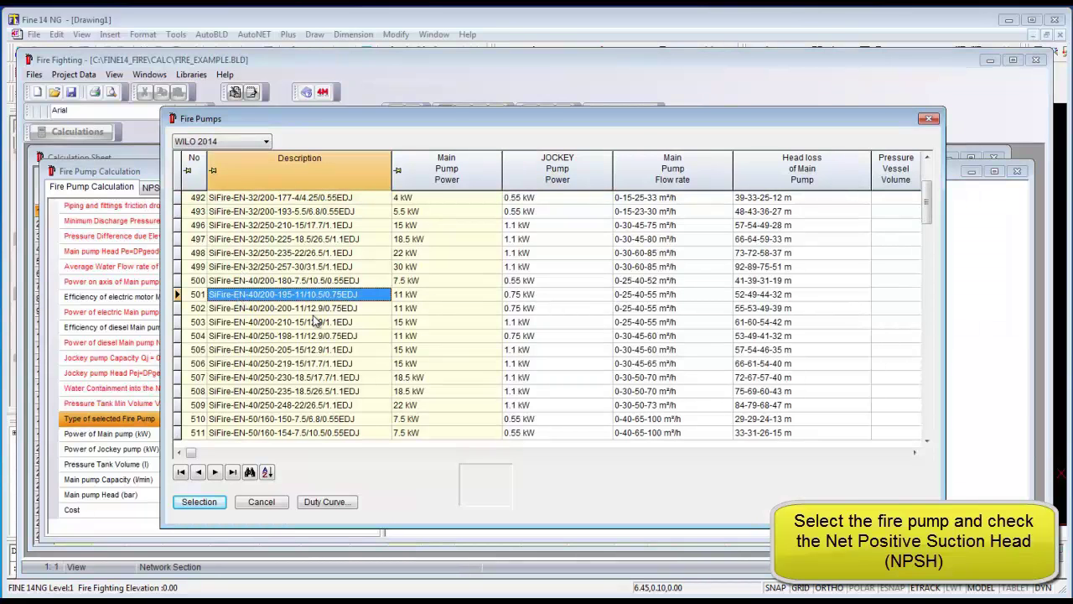
pyautogui.click(199, 501)
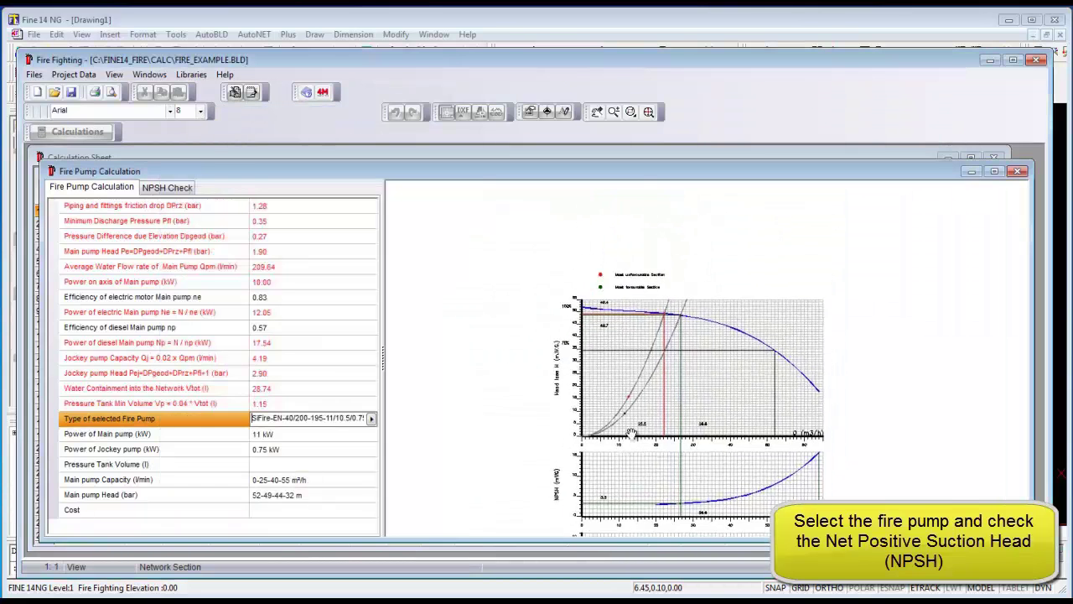
# Inspect the pump head curve closely, then NPSH and motor power graphs, fitting all three.
pyautogui.moveTo(854, 253); pyautogui.dragTo(502, 469)
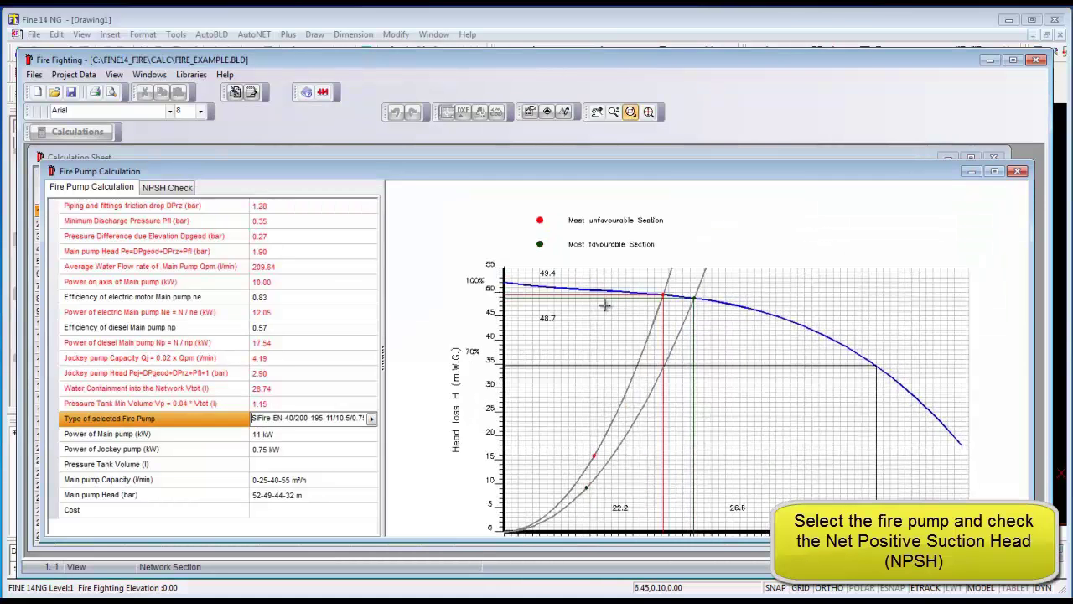
pyautogui.scroll(-5, 671, 292)
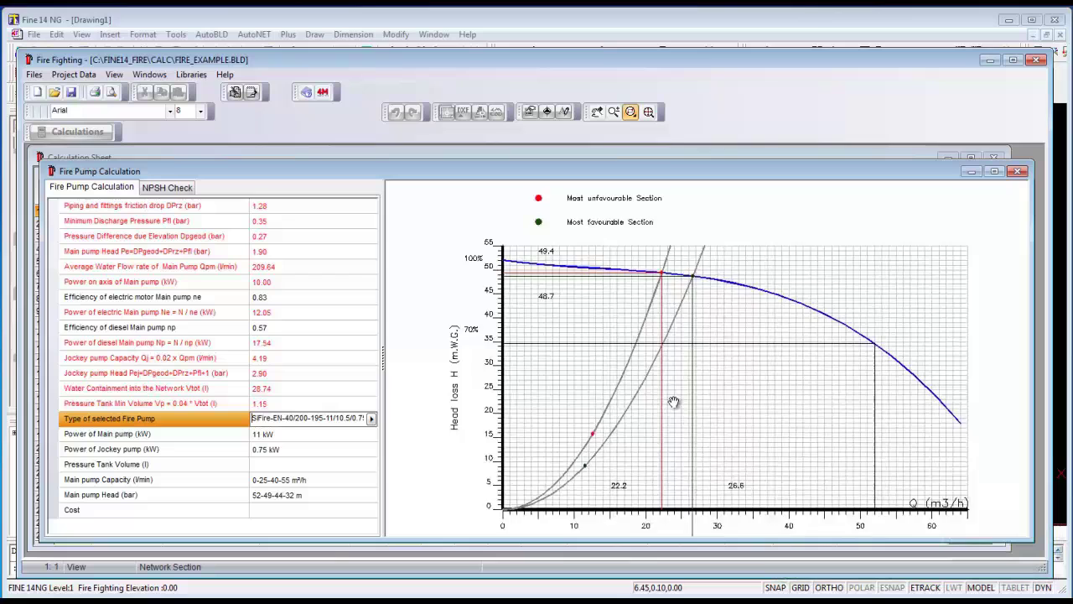
pyautogui.scroll(-3, 675, 302)
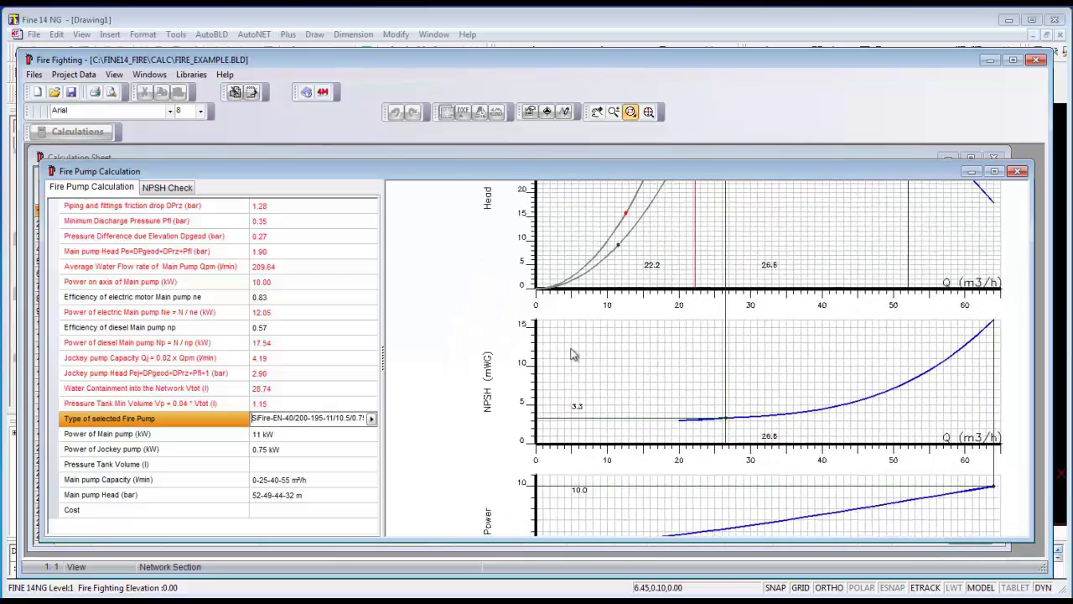
pyautogui.keyDown('ctrl'); pyautogui.scroll(-1, 587, 416); pyautogui.keyUp('ctrl')
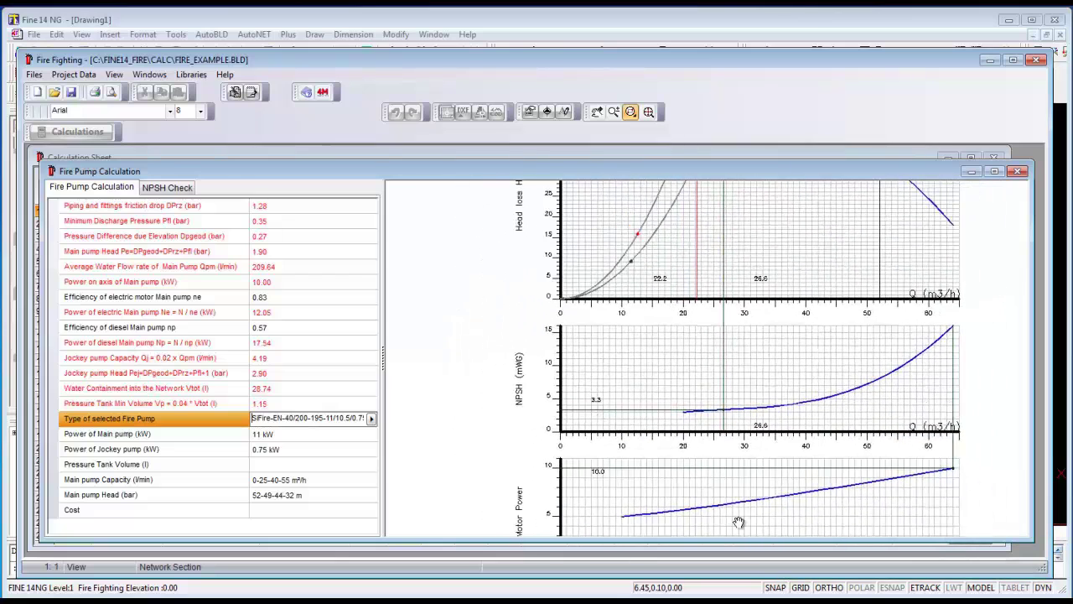
pyautogui.scroll(-3, 738, 522)
pyautogui.keyDown('ctrl'); pyautogui.scroll(1, 445, 377); pyautogui.keyUp('ctrl')
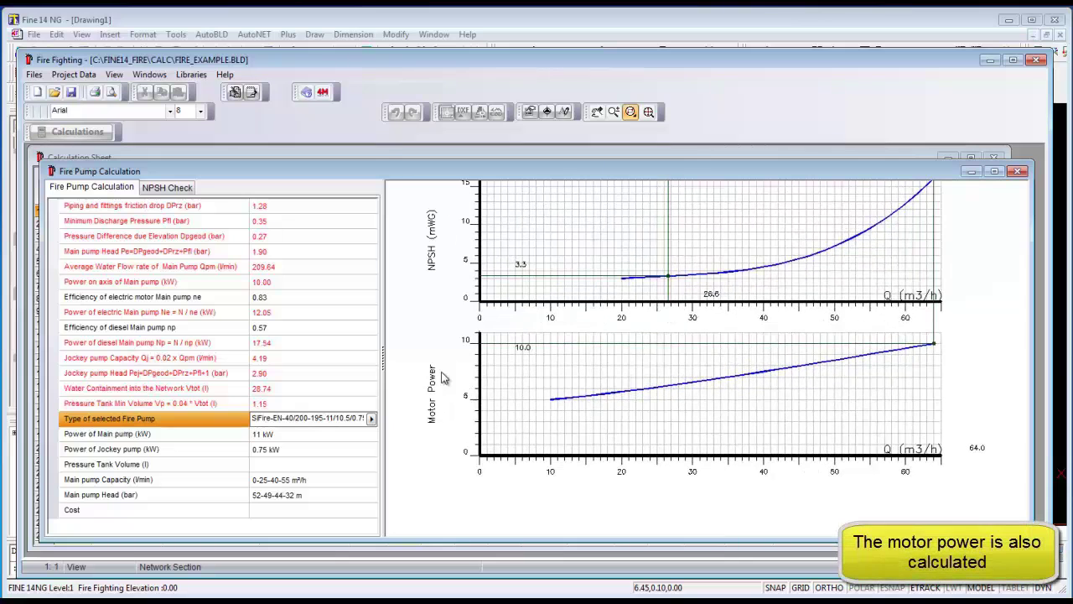
pyautogui.keyDown('ctrl'); pyautogui.scroll(-2, 778, 367); pyautogui.keyUp('ctrl')
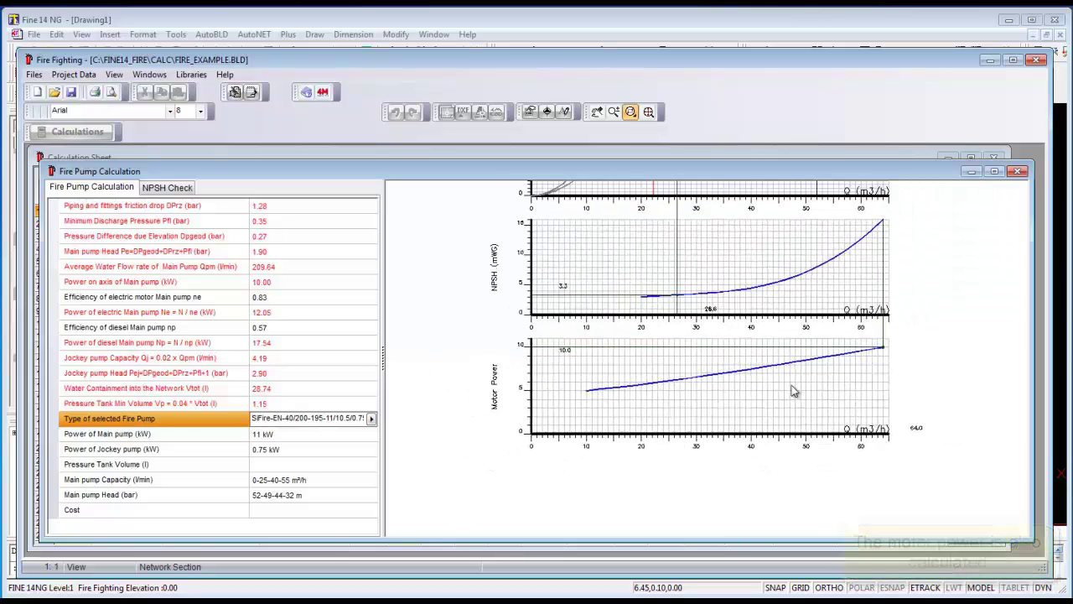
pyautogui.click(650, 113)
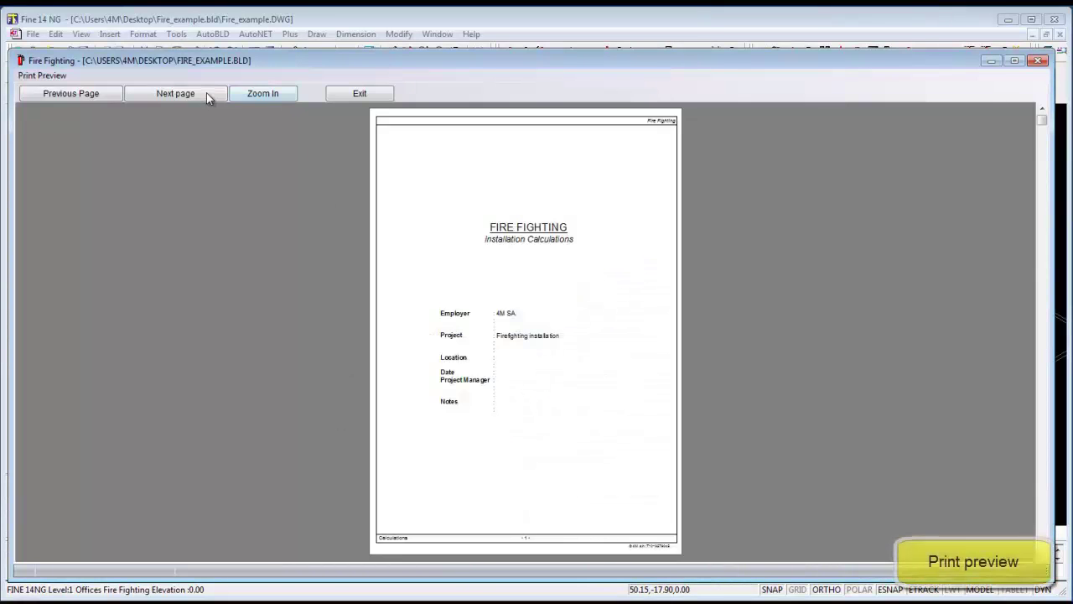
# Page forward to the piping calculations page in print preview, enlarge it, then close the preview.
pyautogui.click(189, 97)
pyautogui.click(190, 98)
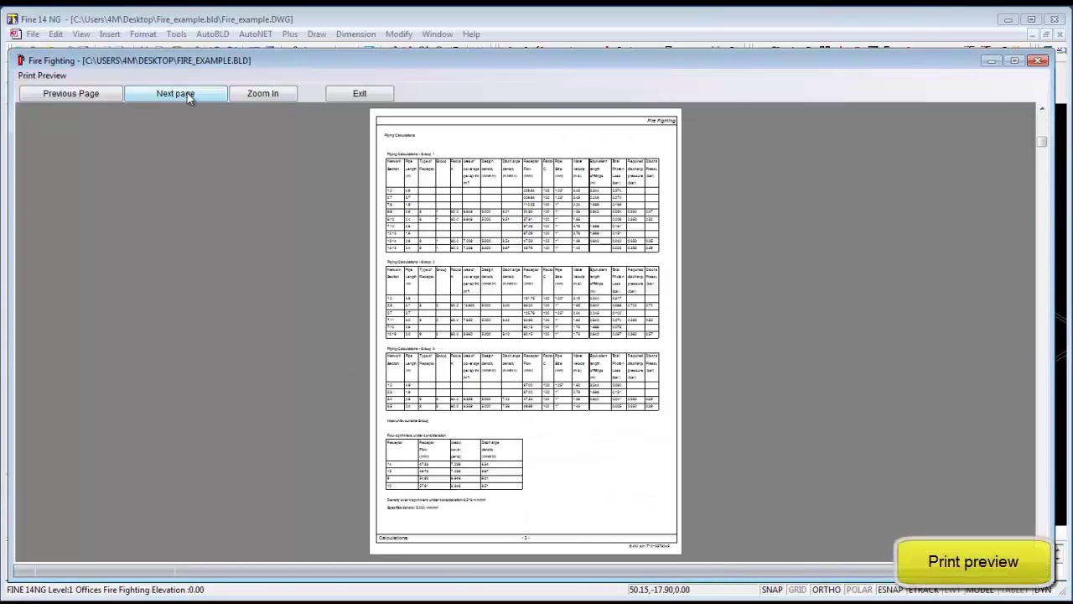
pyautogui.click(256, 95)
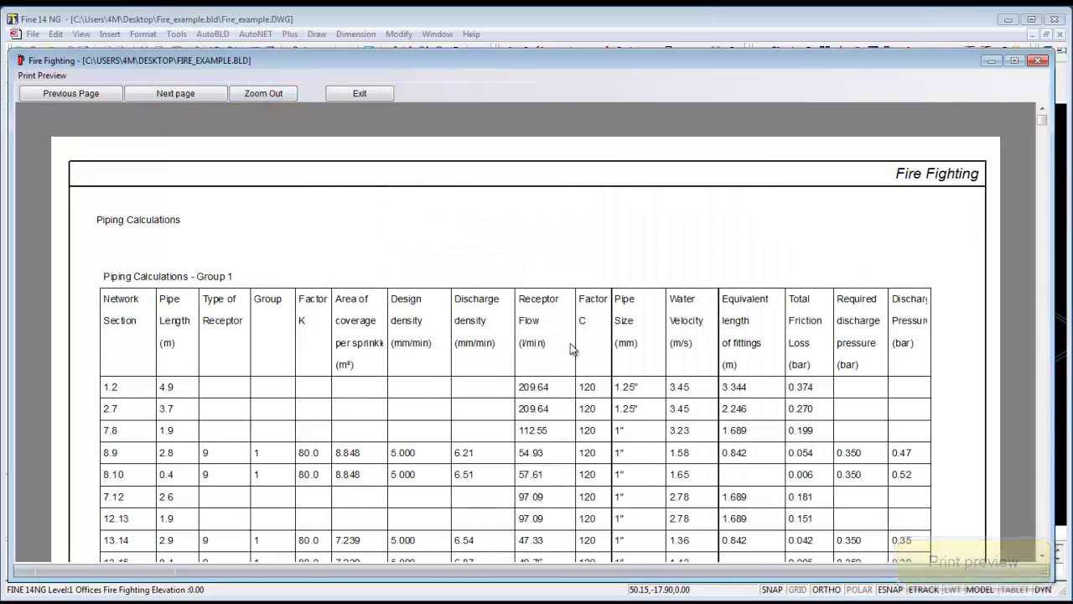
pyautogui.click(357, 94)
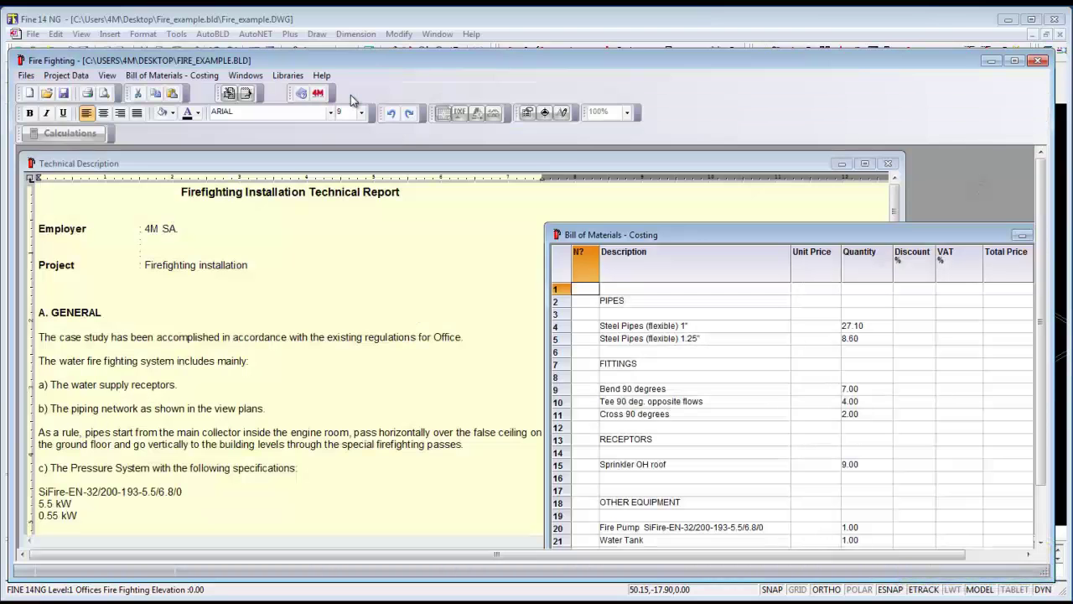
# Exit the fire fighting calculations module and return to the Level 1 floor plan.
pyautogui.click(26, 76)
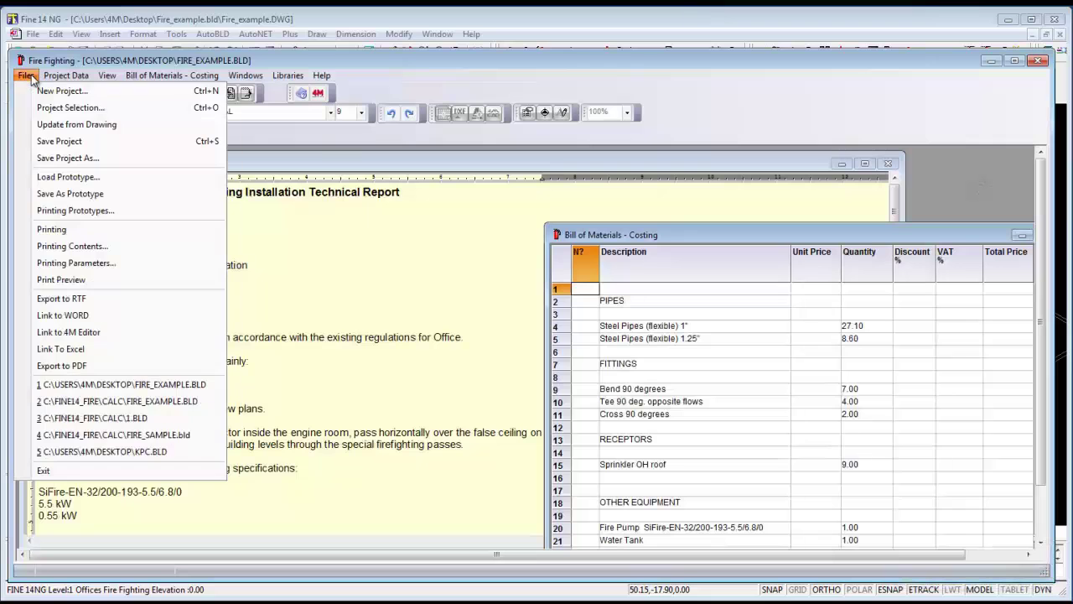
pyautogui.click(43, 471)
pyautogui.click(242, 35)
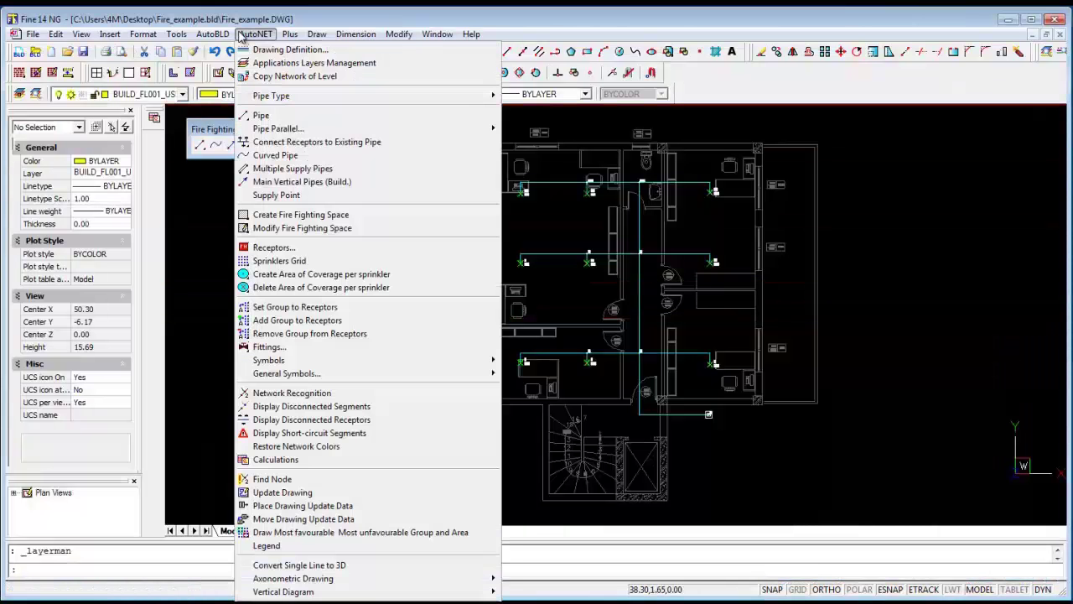
# Update the drawing for all segments and receptors, auto-placing pipe length, diameter and sprinkler group labels.
pyautogui.click(274, 493)
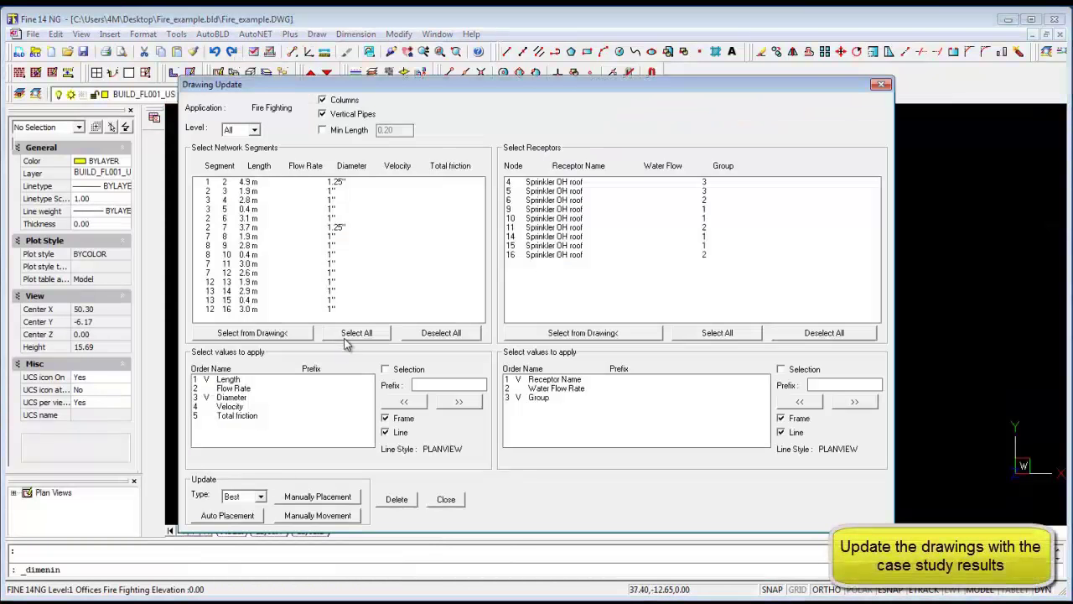
pyautogui.click(356, 333)
pyautogui.click(681, 335)
pyautogui.click(227, 516)
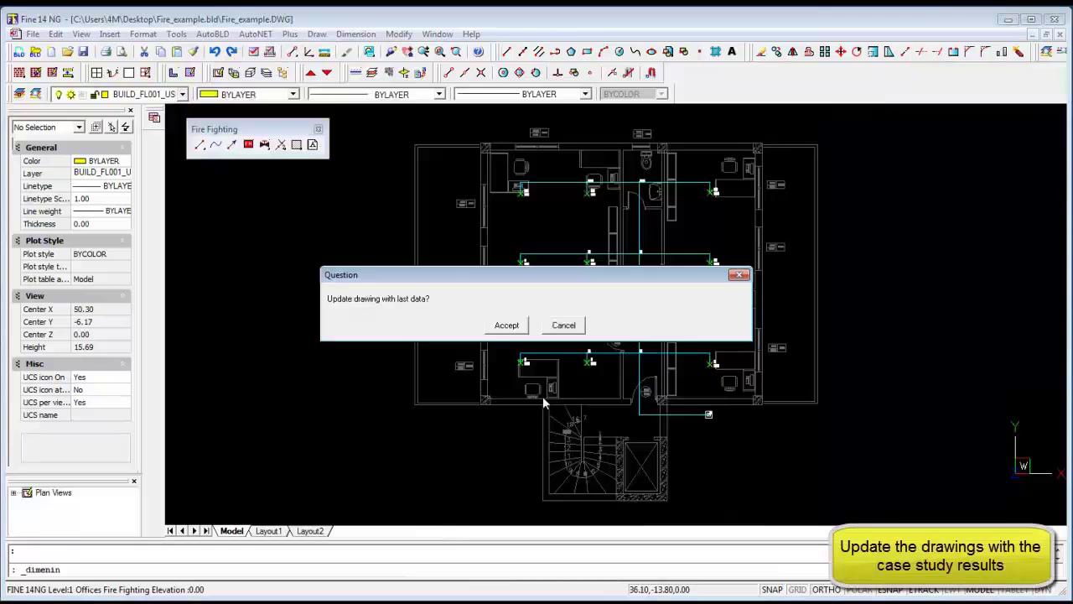
pyautogui.click(506, 326)
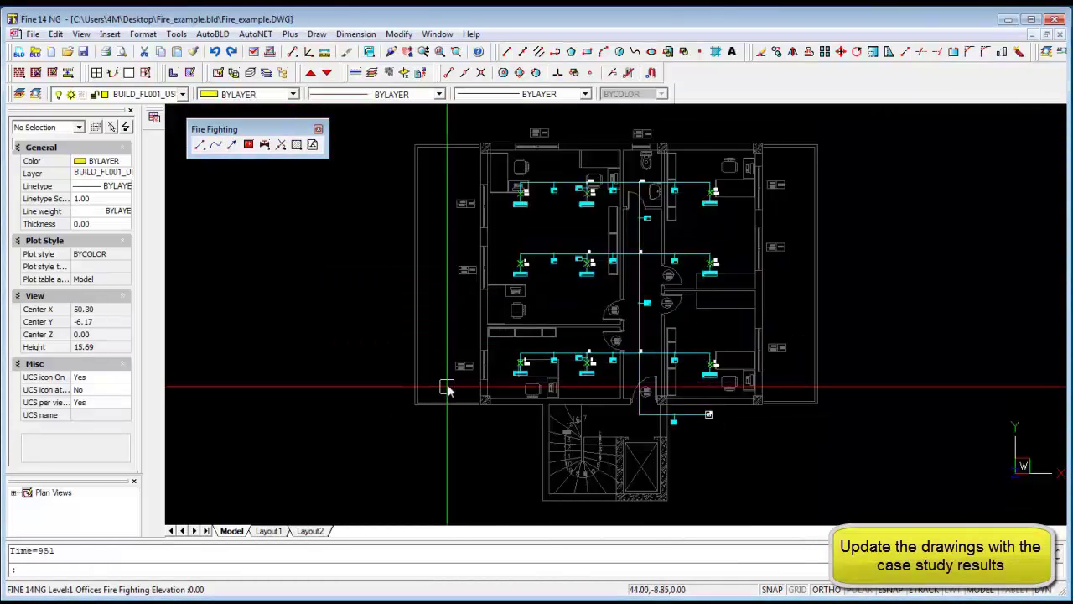
pyautogui.scroll(8, 501, 251)
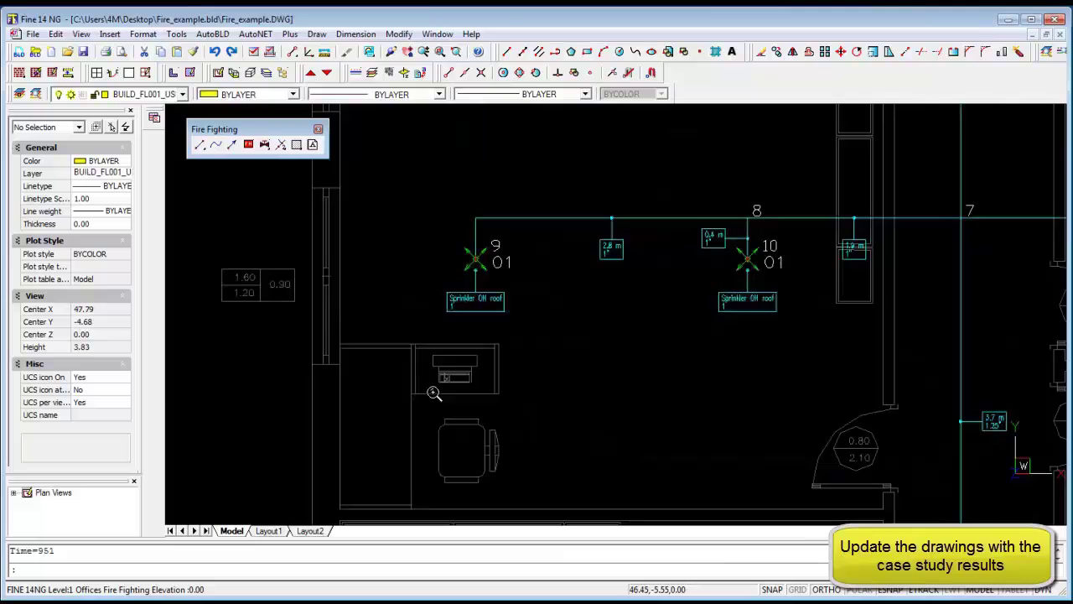
pyautogui.scroll(-6, 428, 388)
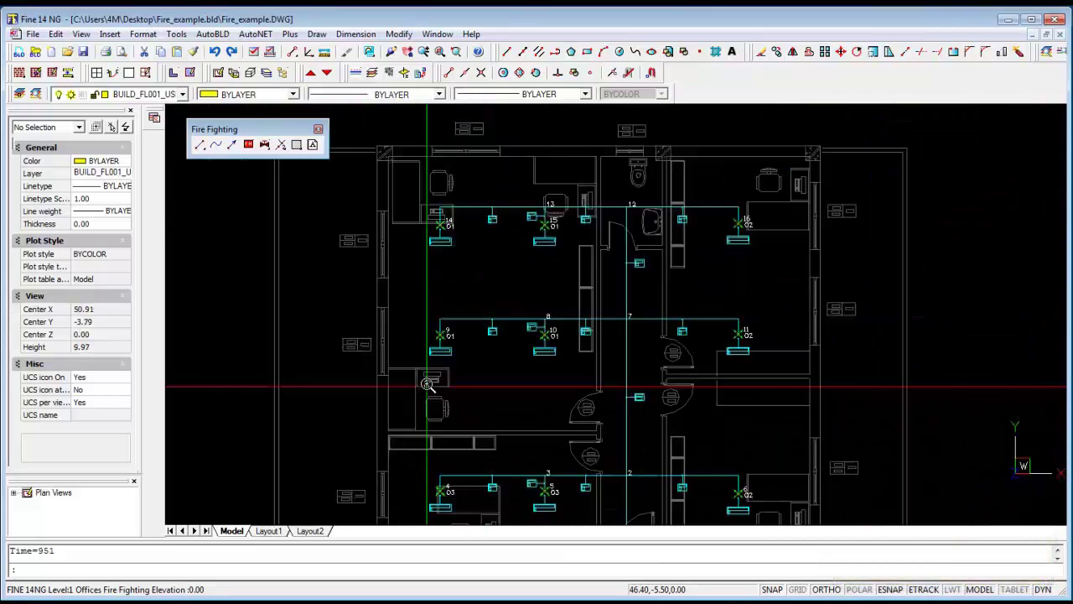
pyautogui.click(255, 33)
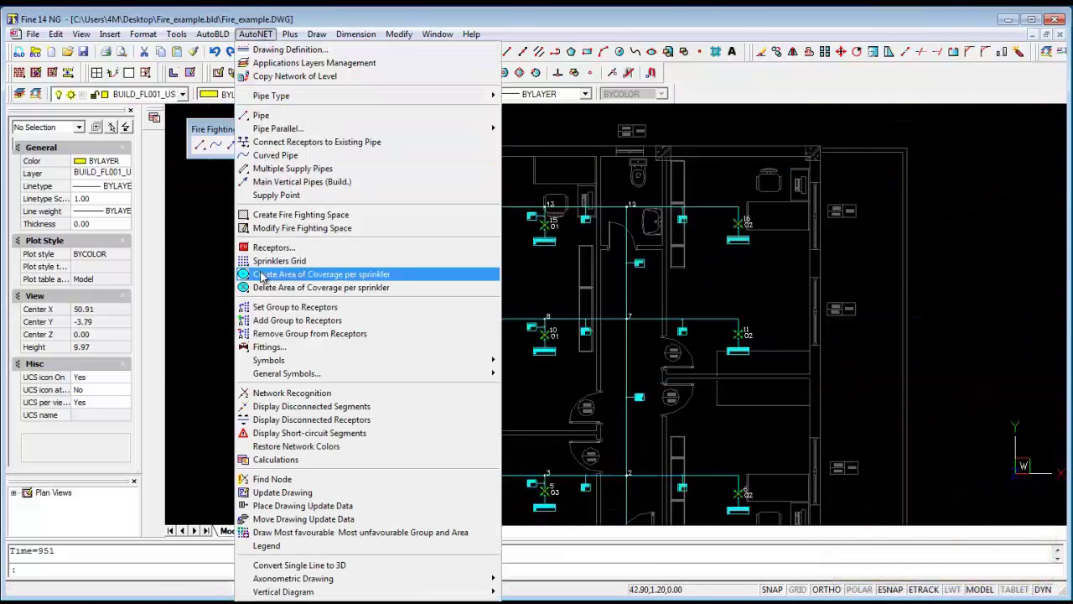
# Draw the most favourable and most unfavourable sprinkler groups, with group 1 as the worst.
pyautogui.click(285, 534)
pyautogui.scroll(-2, 436, 378)
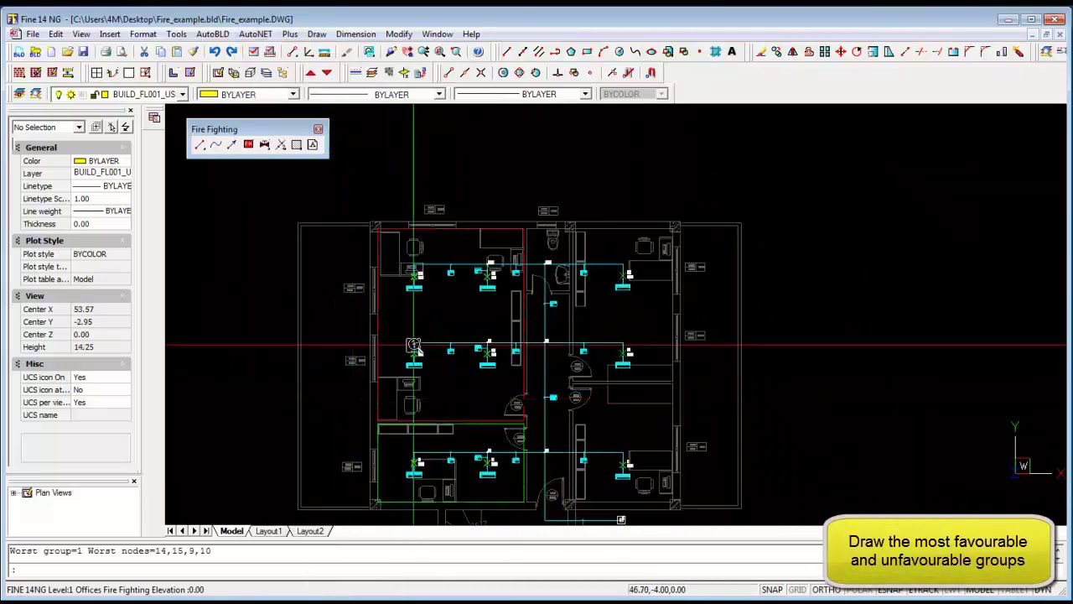
pyautogui.scroll(4, 470, 365)
pyautogui.scroll(-3, 467, 362)
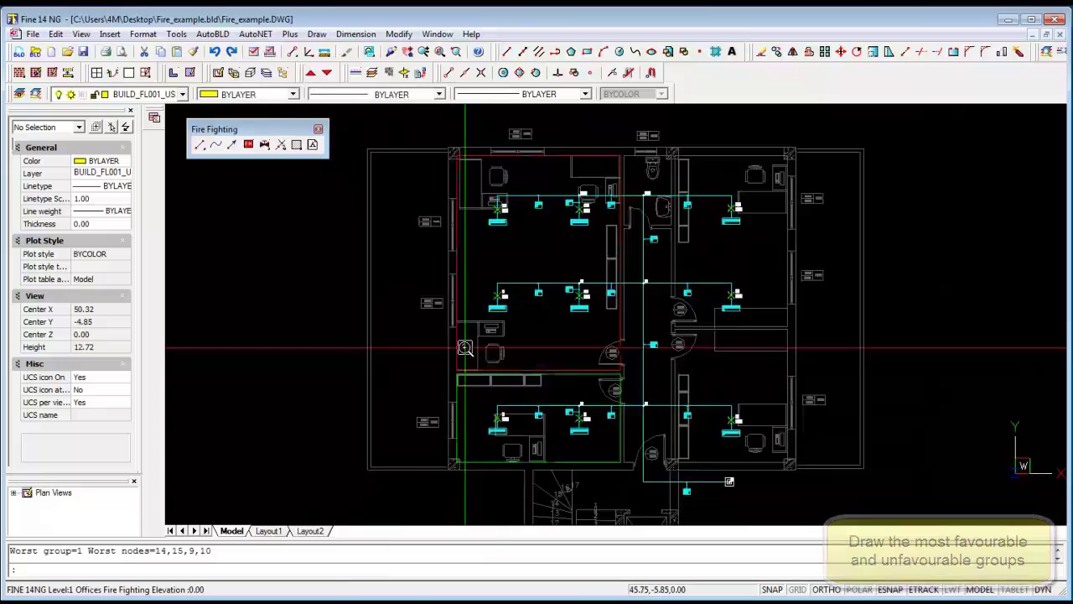
pyautogui.click(255, 37)
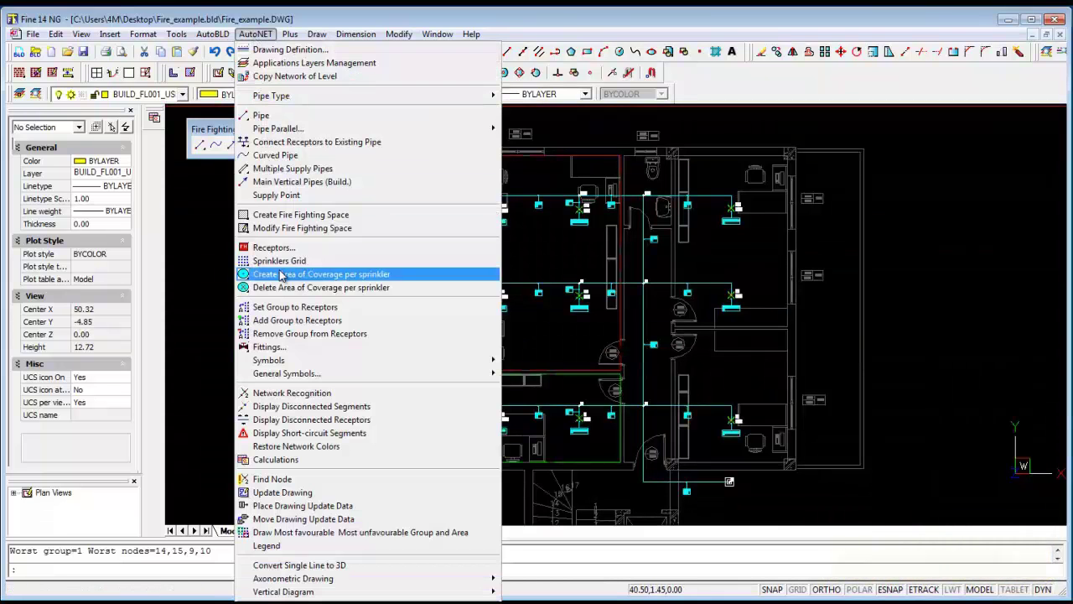
# Convert the single-line sprinkler network into solid 3D pipes and zoom in to inspect them.
pyautogui.click(316, 564)
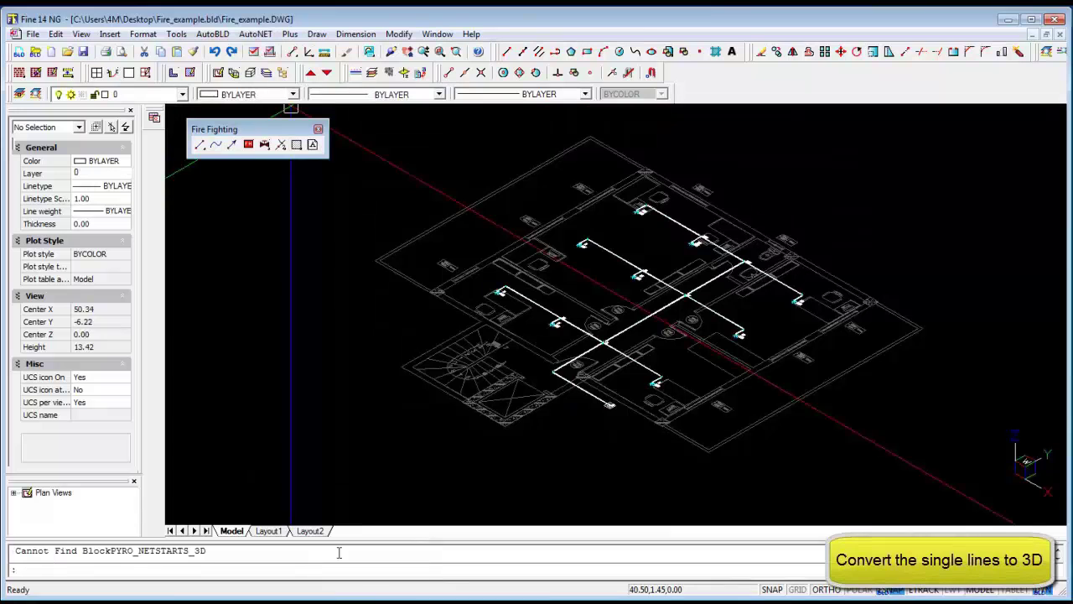
pyautogui.scroll(2, 499, 444)
pyautogui.scroll(3, 507, 379)
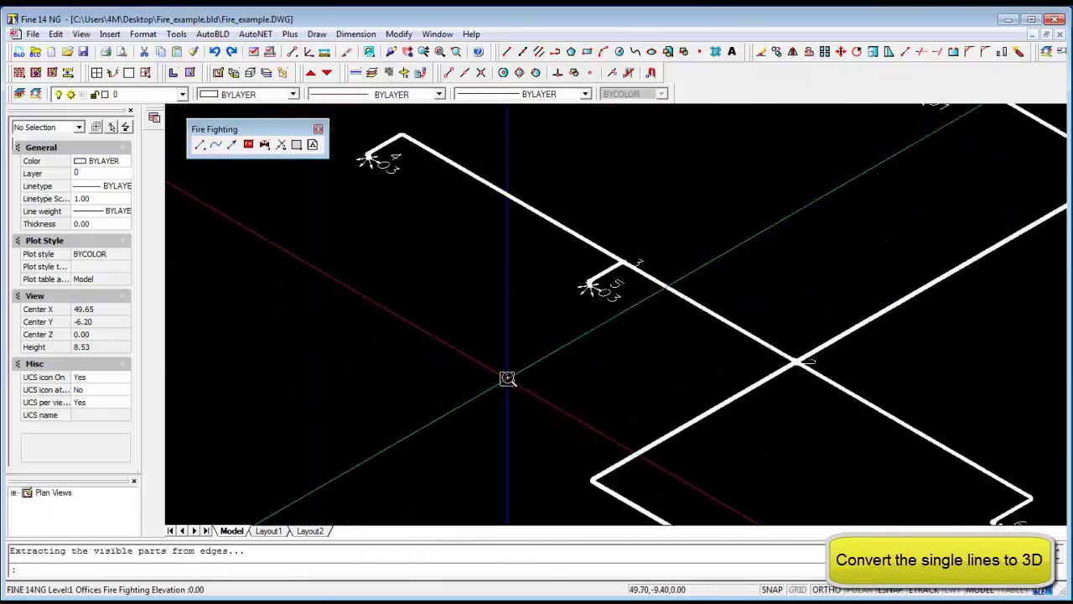
pyautogui.scroll(2, 507, 378)
pyautogui.scroll(3, 654, 307)
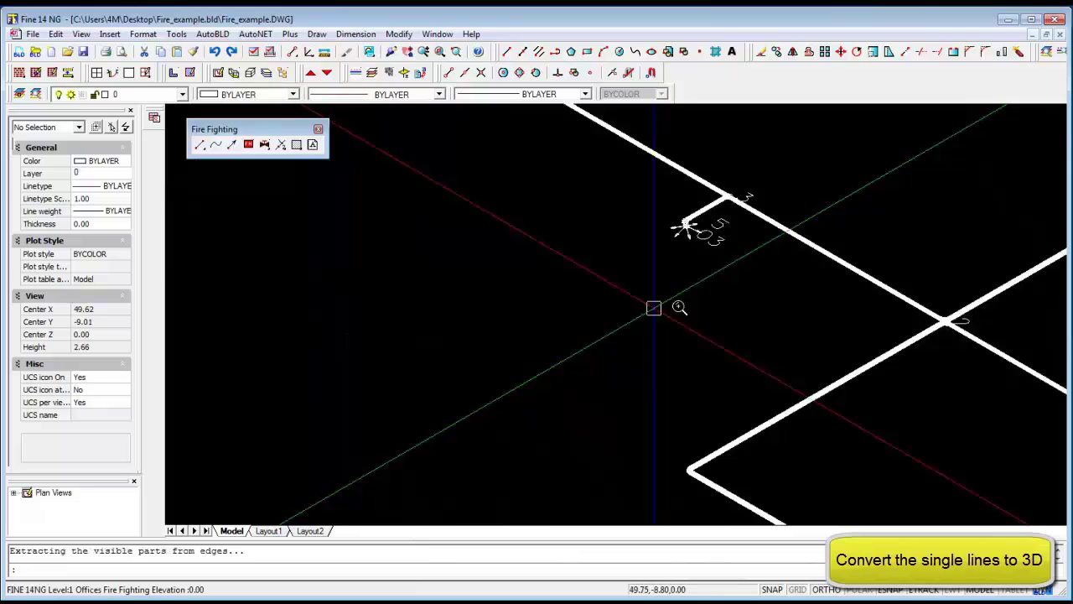
pyautogui.scroll(5, 973, 347)
pyautogui.scroll(-1, 983, 349)
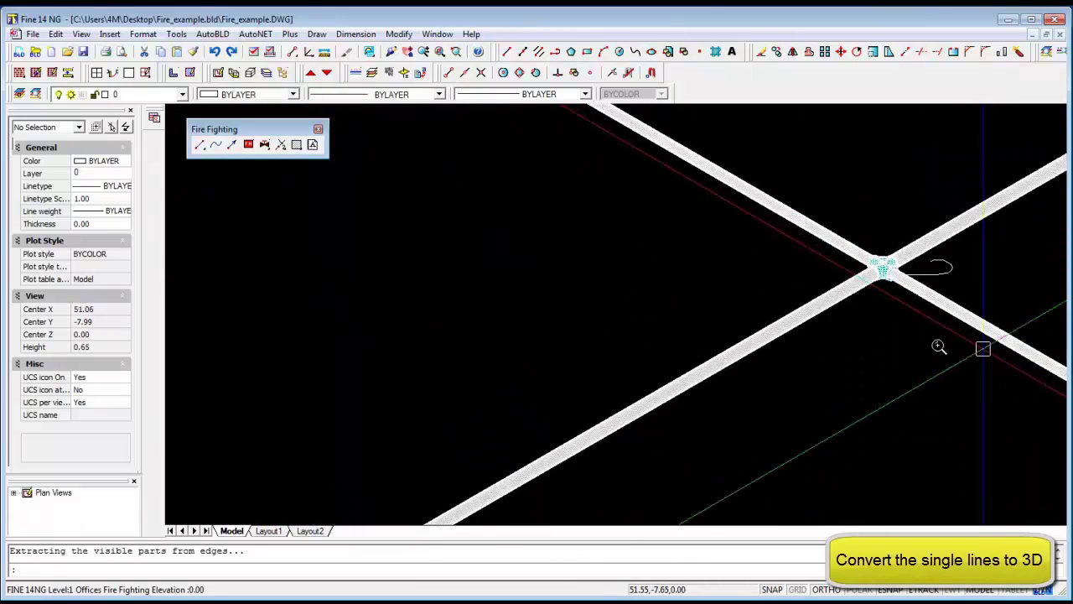